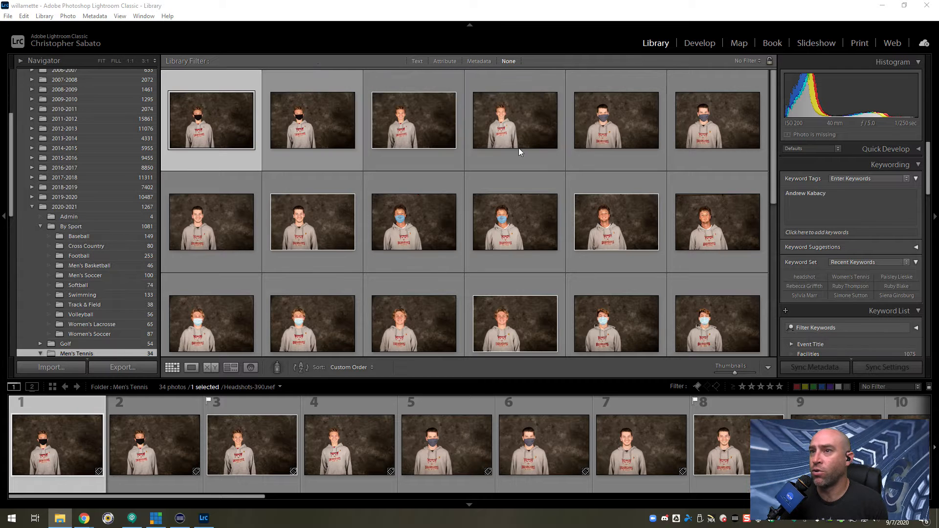
Filter the Men's Tennis folder to show only the photos flagged as picks.
{"action": "left_click", "coordinate": [421, 145]}
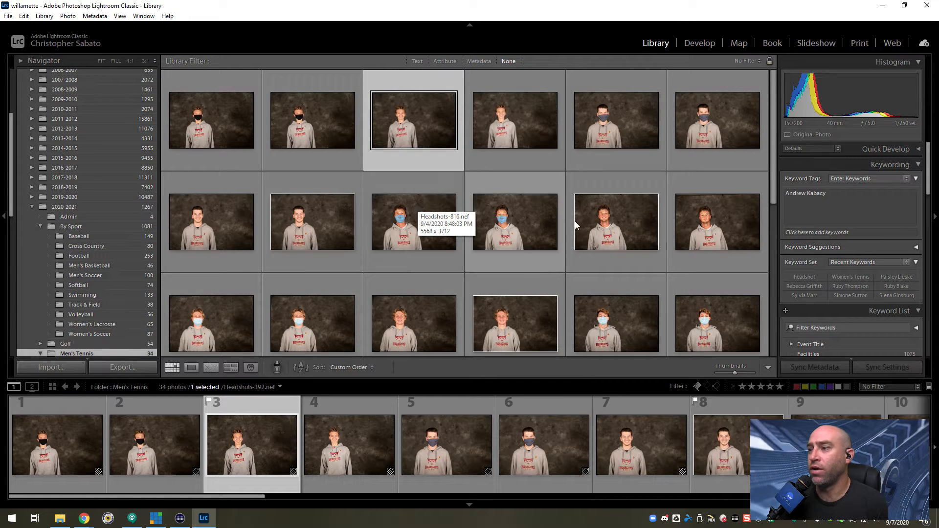
{"action": "left_click", "coordinate": [698, 386]}
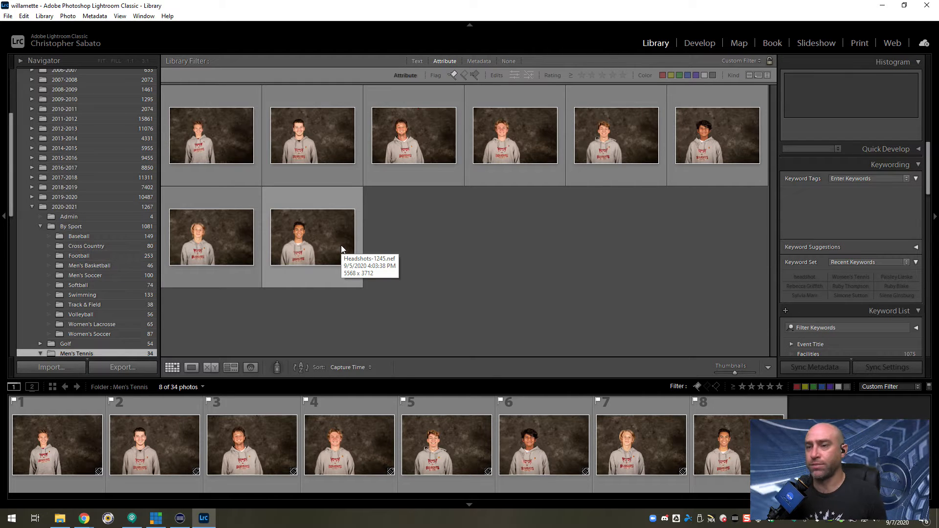
Rename all the flagged photos from their keywords, using the Keywords file naming template with only the Keywords token.
{"action": "key", "text": "ctrl+a"}
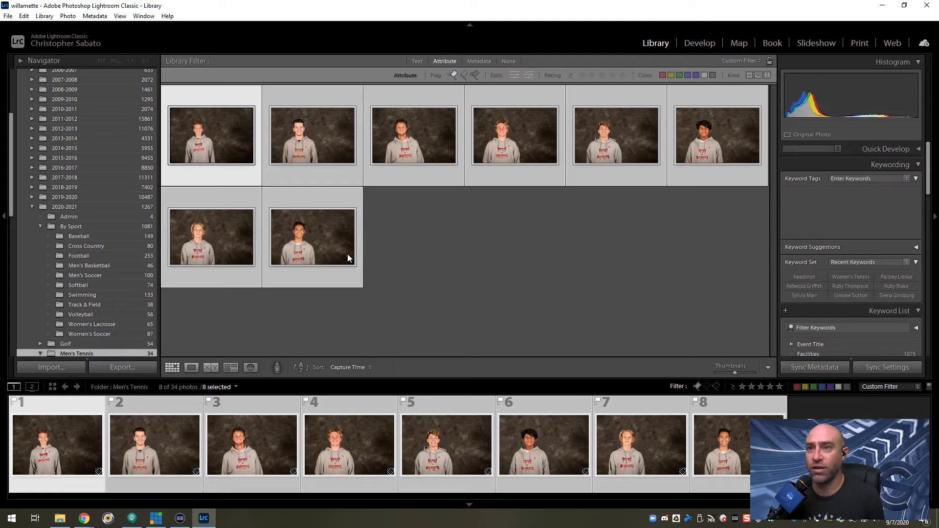
{"action": "left_click", "coordinate": [43, 16]}
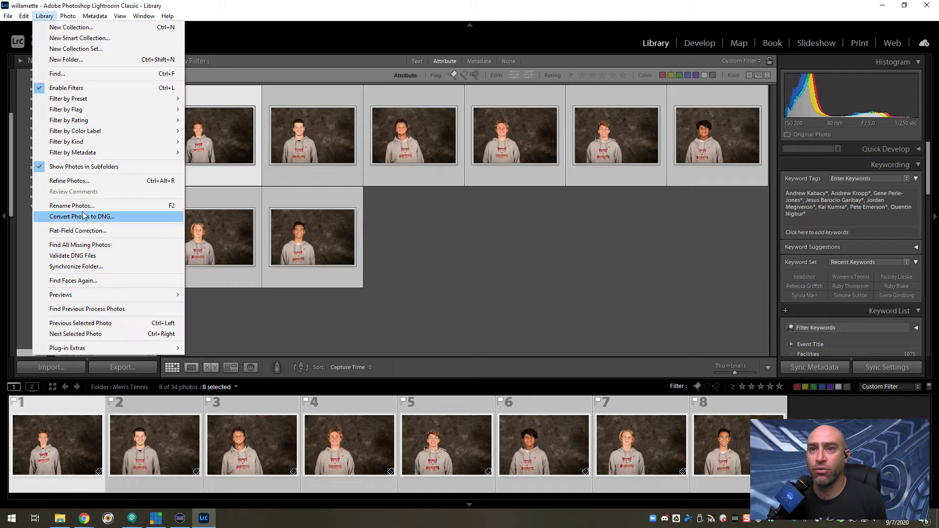
{"action": "left_click", "coordinate": [82, 207]}
{"action": "left_click", "coordinate": [471, 237]}
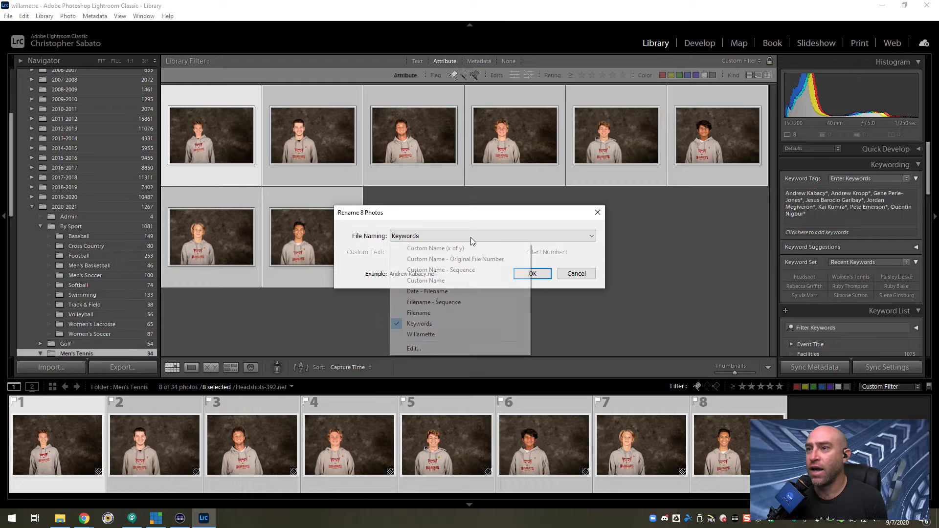
{"action": "left_click", "coordinate": [416, 348]}
{"action": "left_click_drag", "start_coordinate": [425, 174], "coordinate": [363, 171]}
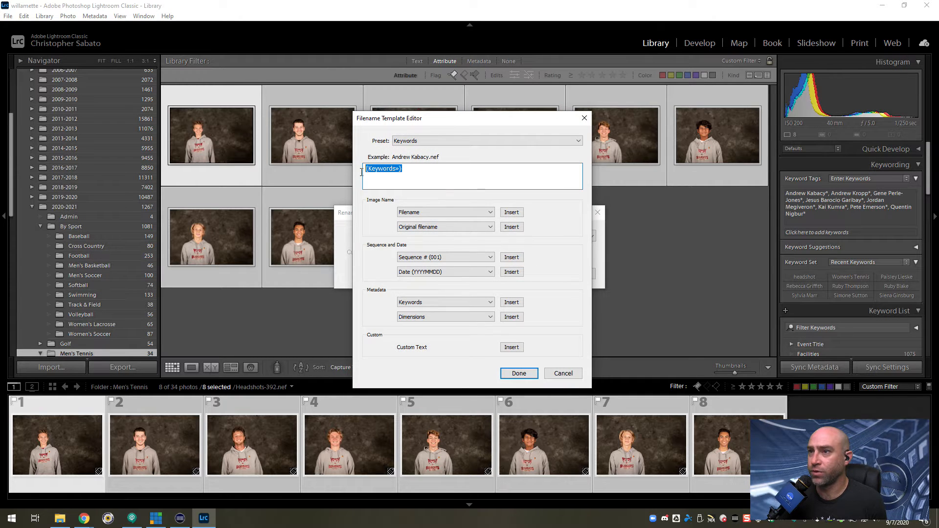
{"action": "left_click", "coordinate": [519, 374]}
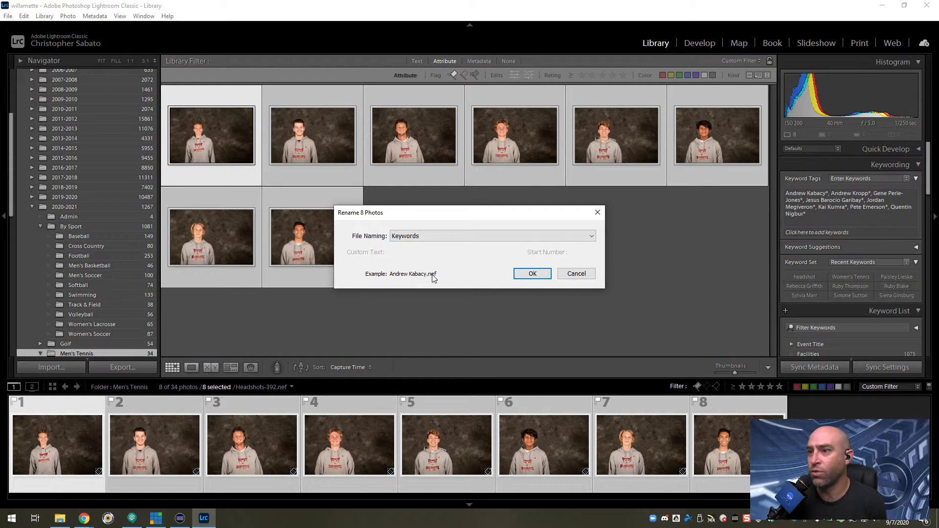
{"action": "left_click", "coordinate": [523, 274]}
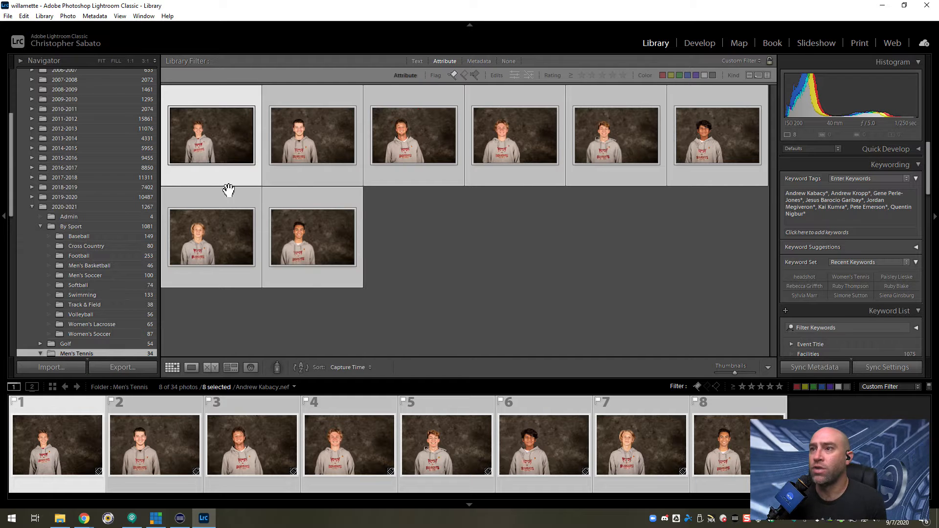
{"action": "left_click", "coordinate": [417, 283]}
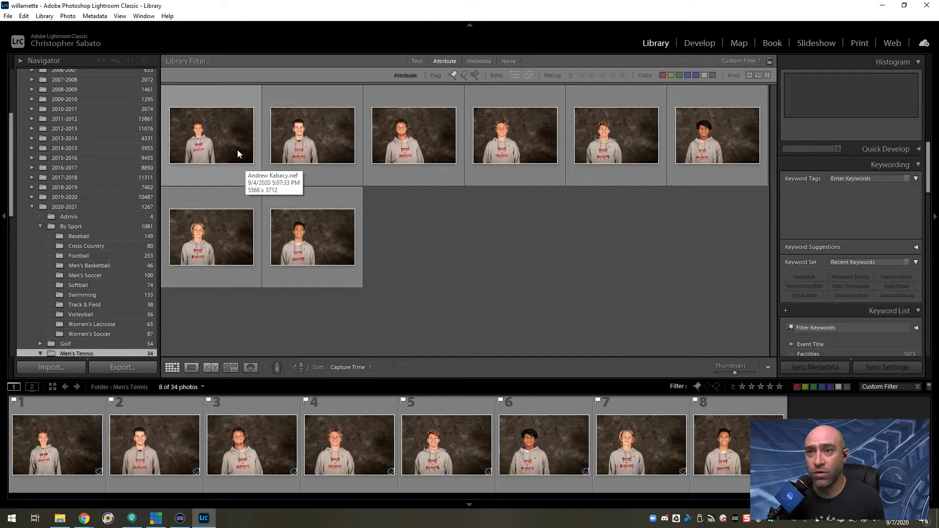
Crop the first headshot to a 1 x 1 aspect ratio, framed tightly around the head and shoulders.
{"action": "left_click", "coordinate": [238, 151]}
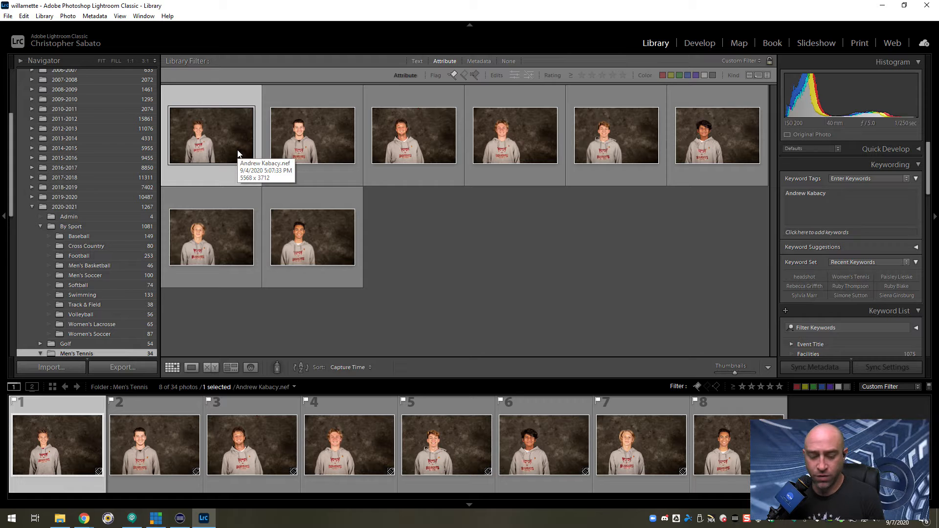
{"action": "key", "text": "r"}
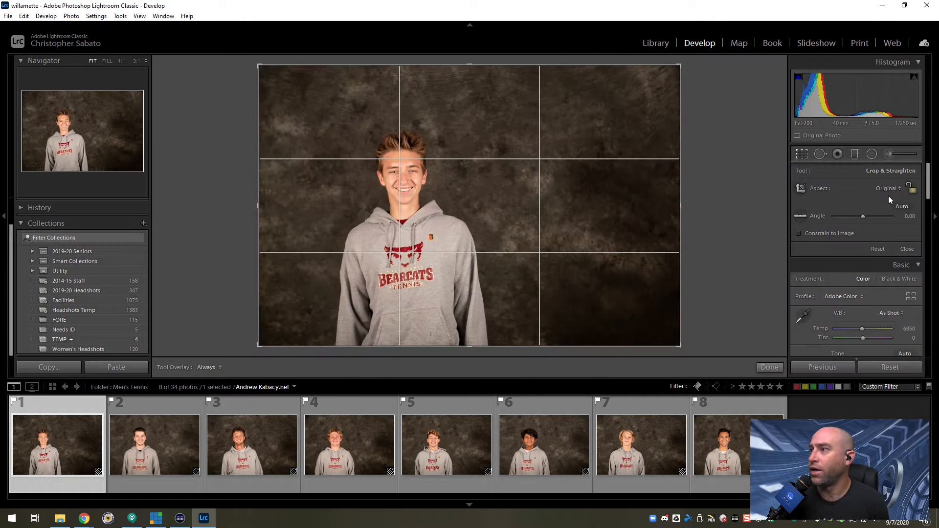
{"action": "left_click", "coordinate": [888, 189]}
{"action": "left_click", "coordinate": [840, 238]}
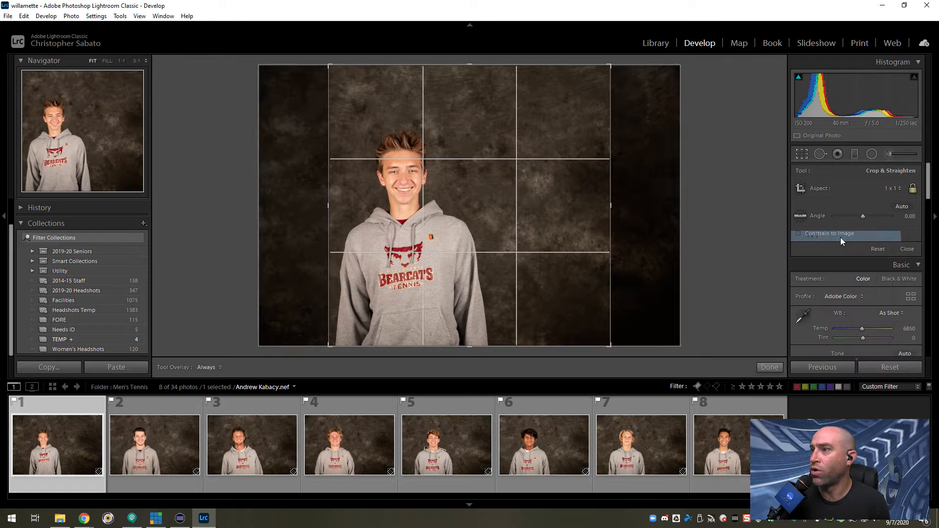
{"action": "left_click_drag", "start_coordinate": [591, 206], "coordinate": [541, 206]}
{"action": "mouse_move", "coordinate": [462, 278]}
{"action": "left_mouse_down"}
{"action": "mouse_move", "coordinate": [464, 253]}
{"action": "mouse_move", "coordinate": [470, 265]}
{"action": "left_mouse_up"}
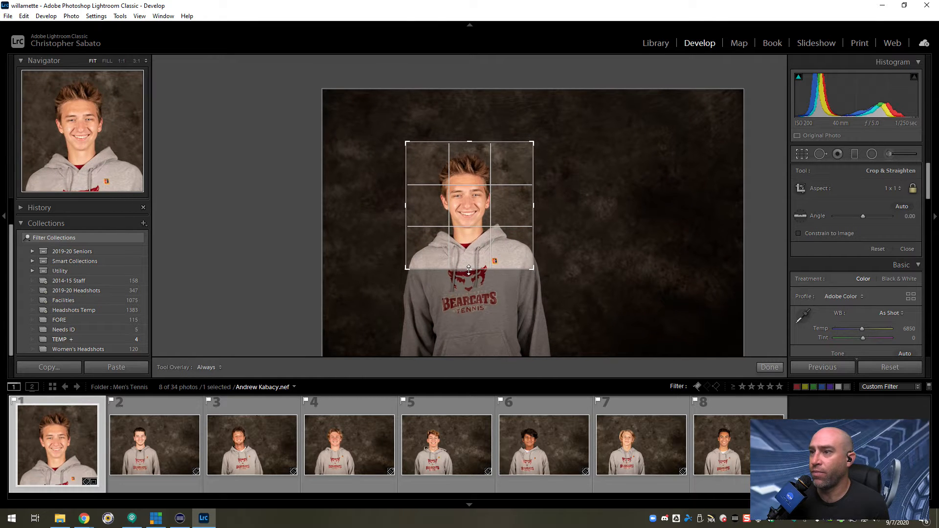
Reset the first headshot's trial rotation to 0.00, fine-tune the crop position around the face and apply the crop.
{"action": "left_click_drag", "start_coordinate": [576, 287], "coordinate": [572, 291]}
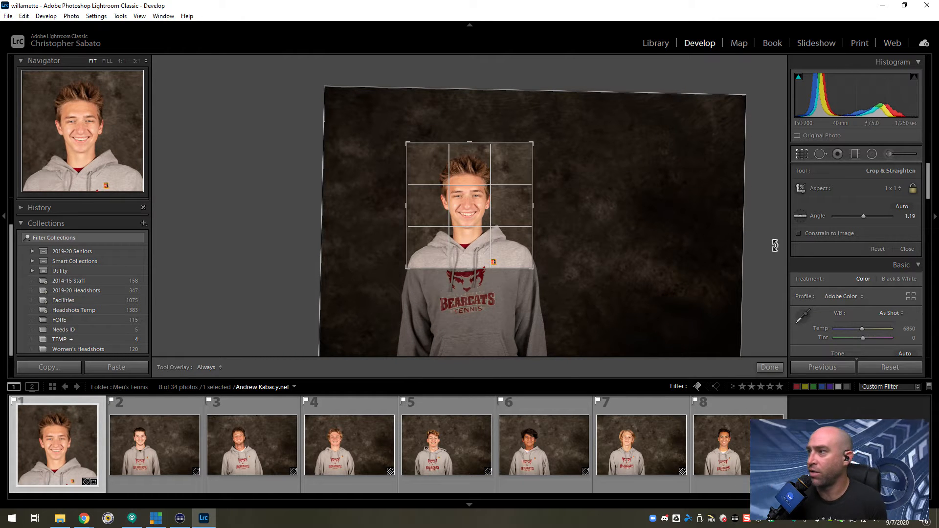
{"action": "double_click", "coordinate": [815, 216]}
{"action": "left_click_drag", "start_coordinate": [478, 256], "coordinate": [476, 261]}
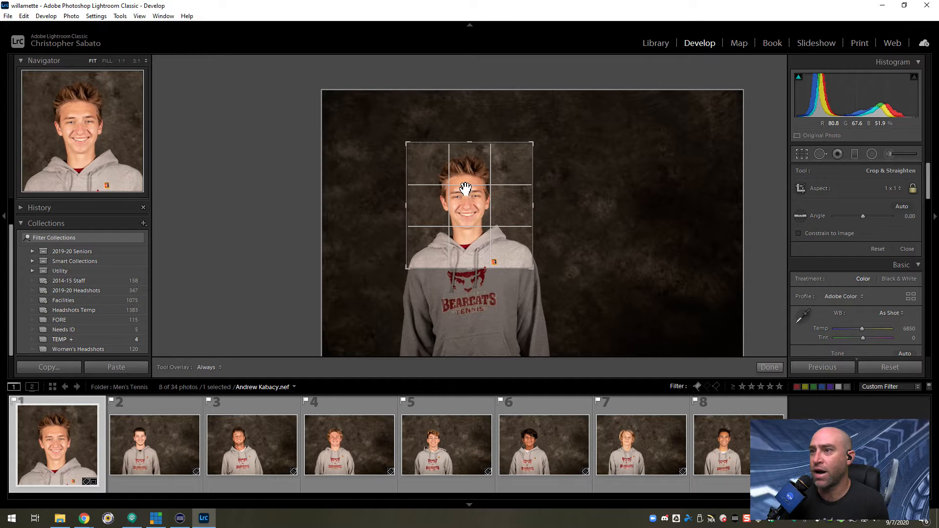
{"action": "left_click_drag", "start_coordinate": [472, 243], "coordinate": [473, 247]}
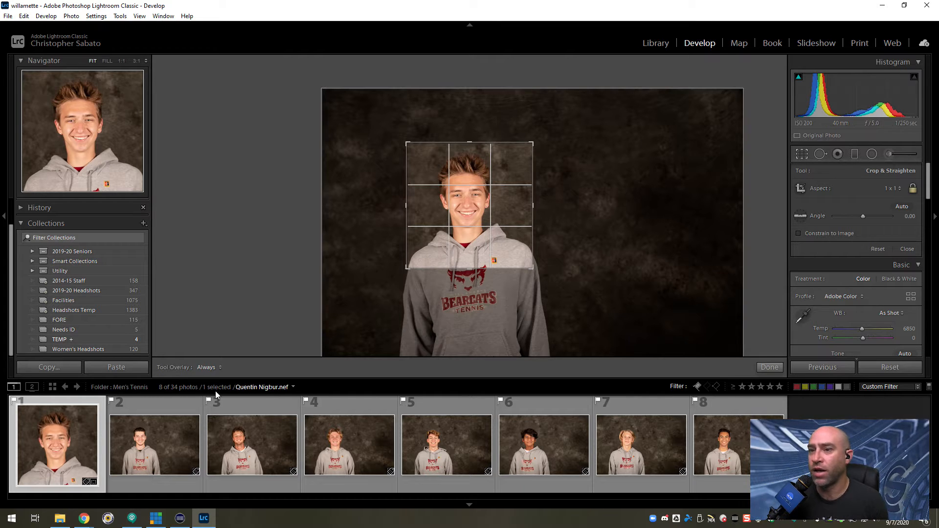
{"action": "left_click", "coordinate": [770, 367]}
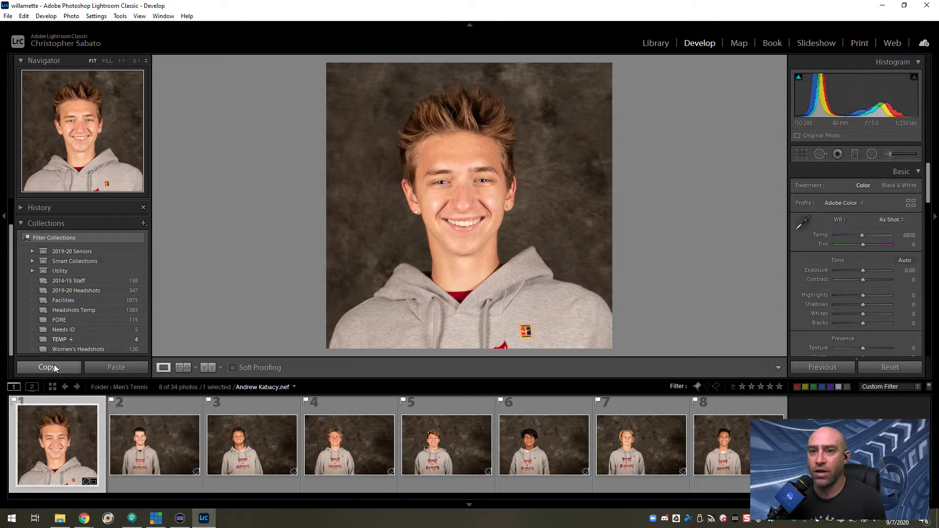
Set the first headshot's Highlights to -40.
{"action": "left_click", "coordinate": [913, 296]}
{"action": "type", "text": "-40"}
{"action": "key", "text": "Return"}
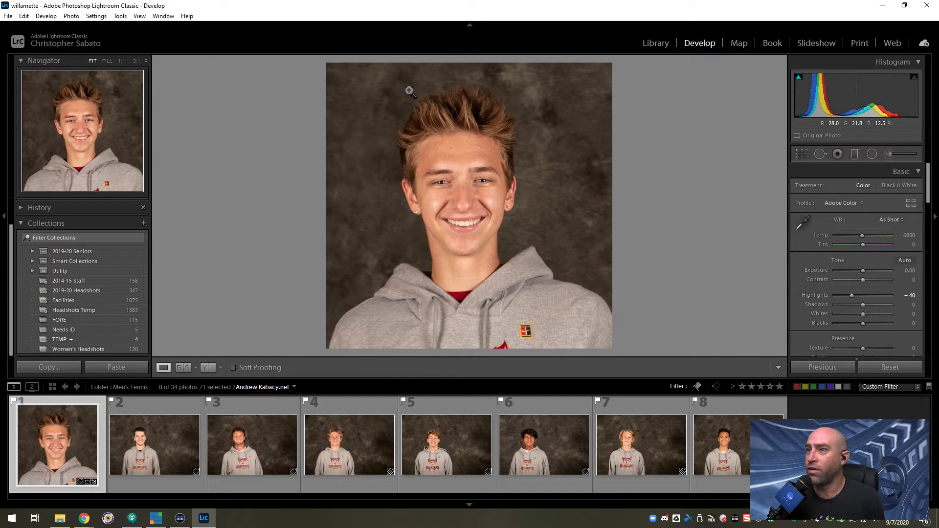
Copy the first headshot's Basic Tone, Crop and Process Version settings and paste them onto all the flagged photos.
{"action": "left_click", "coordinate": [49, 368]}
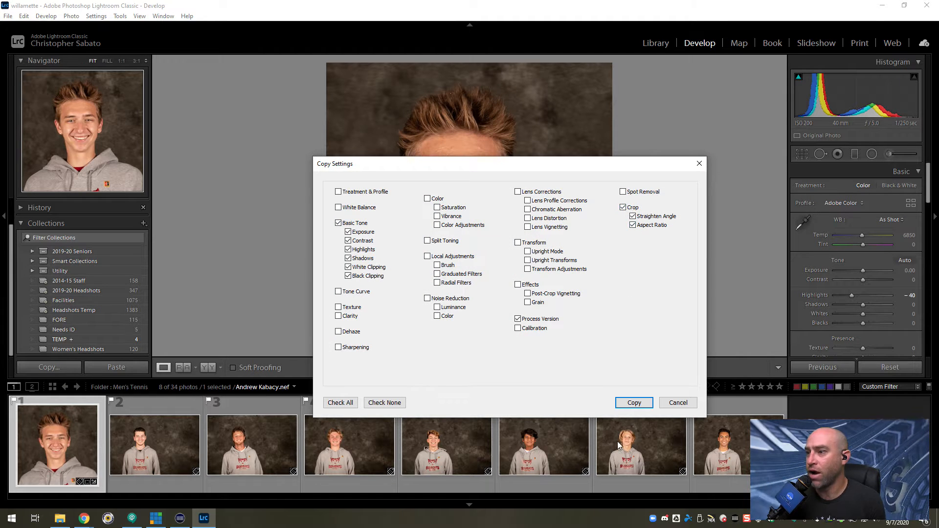
{"action": "left_click", "coordinate": [635, 403]}
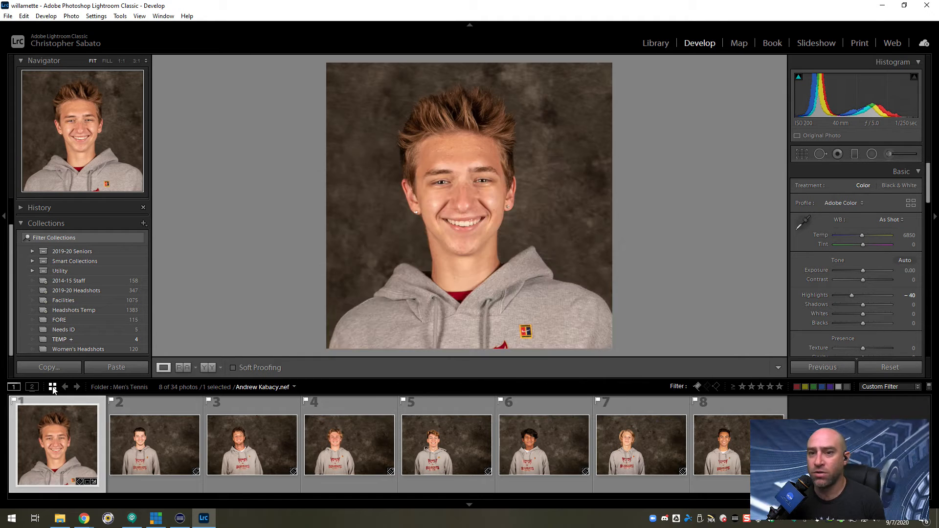
{"action": "key", "text": "g"}
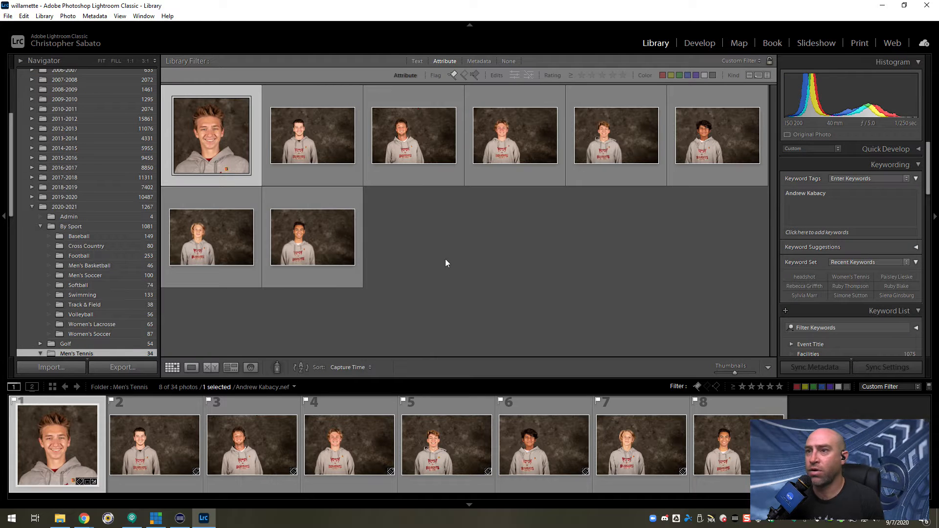
{"action": "key", "text": "ctrl+a"}
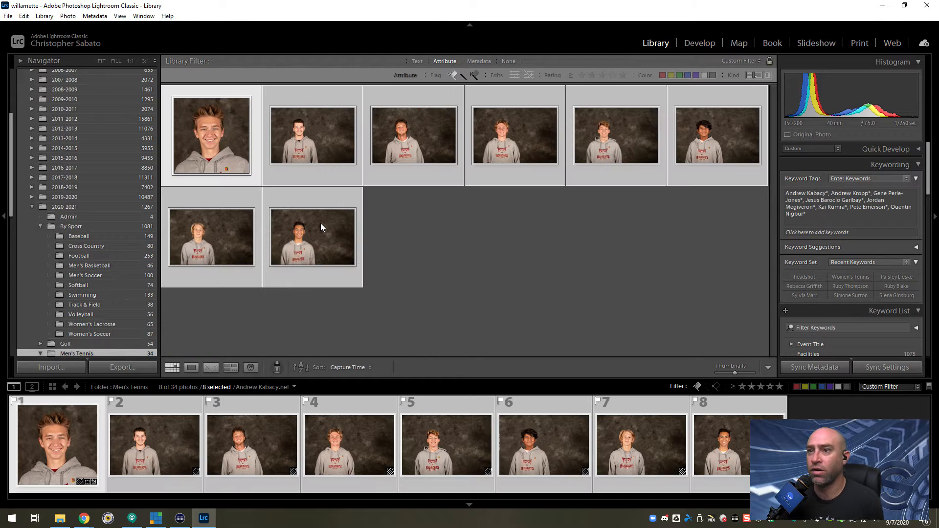
{"action": "right_click", "coordinate": [336, 285]}
{"action": "mouse_move", "coordinate": [391, 398]}
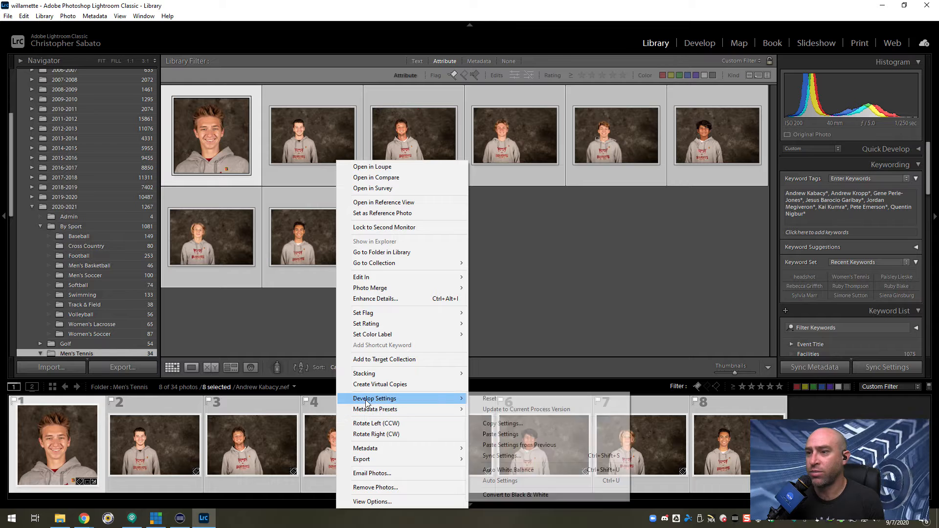
{"action": "left_click", "coordinate": [519, 435]}
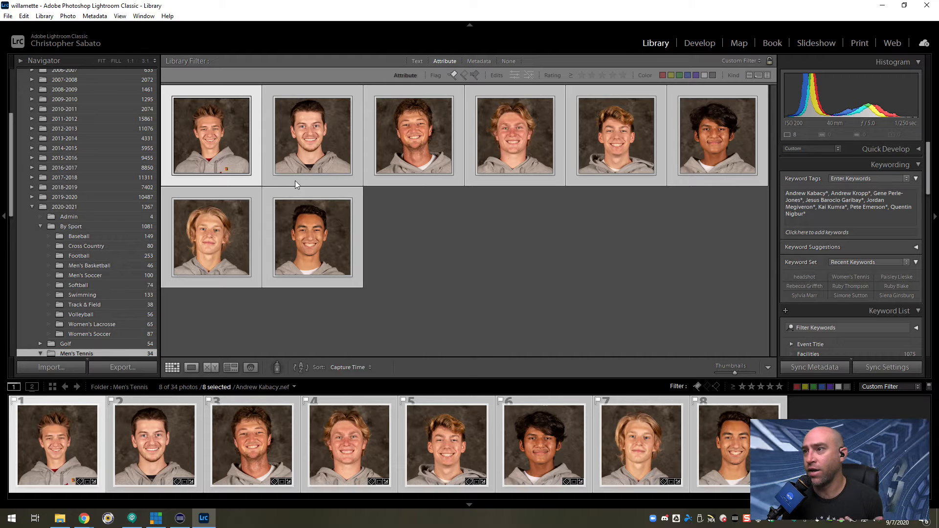
{"action": "left_click", "coordinate": [465, 234]}
Refine the first headshot's crop by rotating it to an angle of about 1.35 and recentring the face.
{"action": "left_click", "coordinate": [218, 150]}
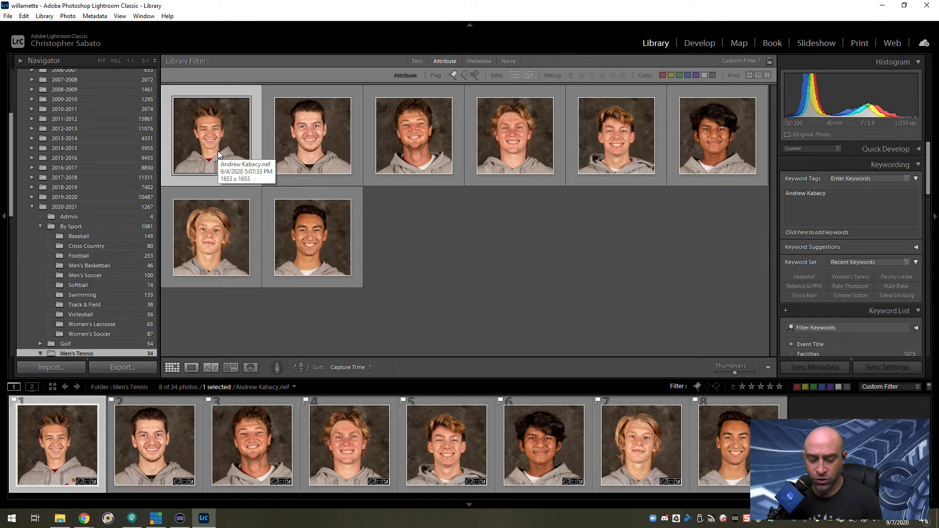
{"action": "key", "text": "d"}
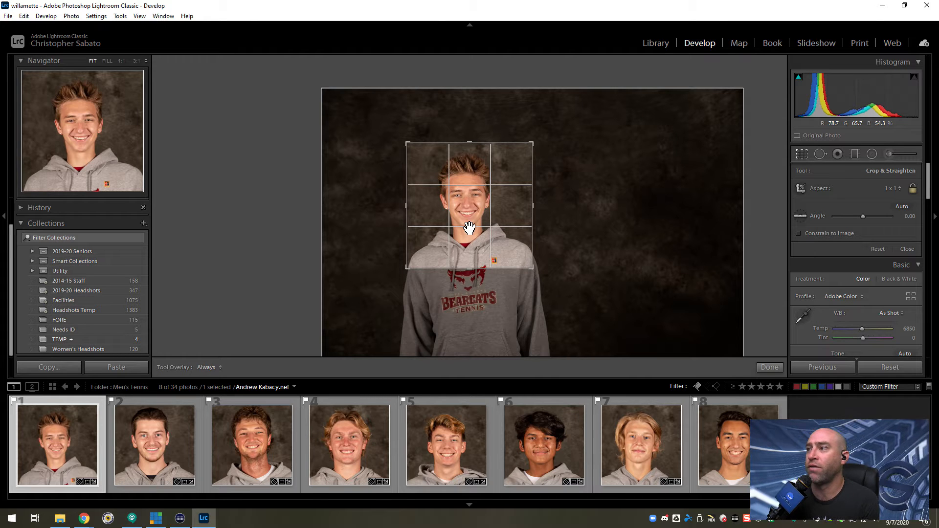
{"action": "left_click_drag", "start_coordinate": [487, 225], "coordinate": [481, 220]}
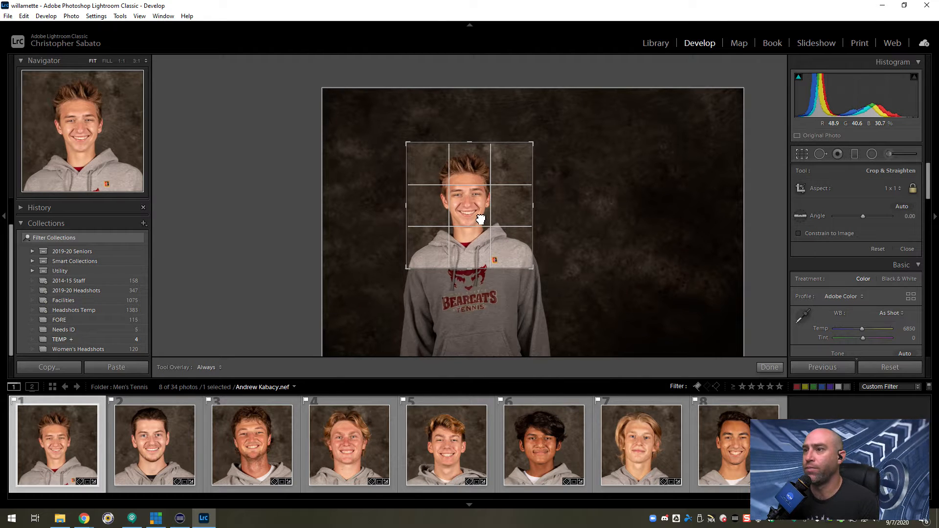
{"action": "left_click_drag", "start_coordinate": [558, 278], "coordinate": [556, 277]}
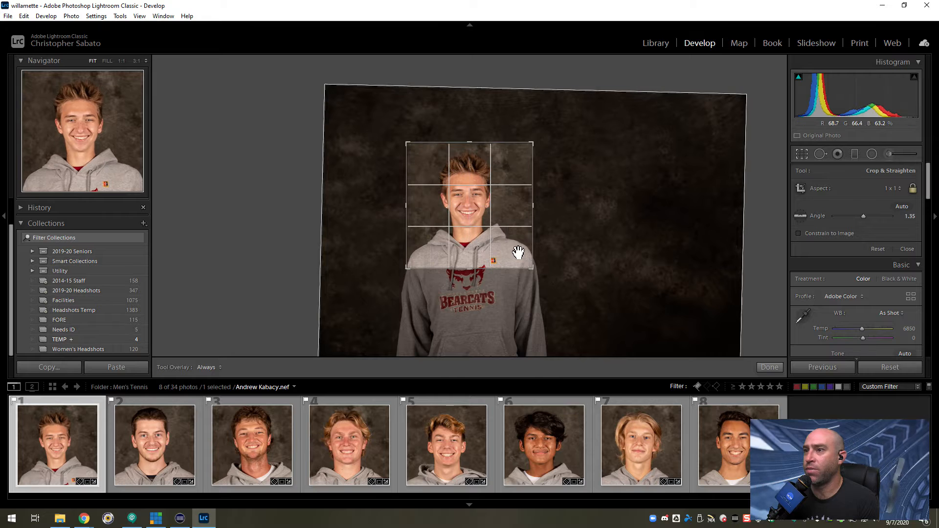
{"action": "left_click_drag", "start_coordinate": [512, 253], "coordinate": [514, 253]}
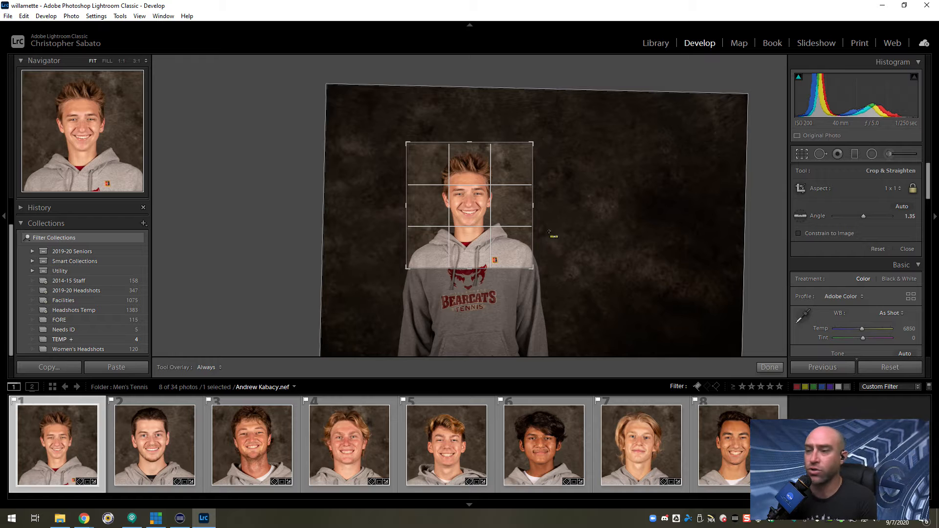
Recentre the second headshot within its square crop and enlarge the frame slightly around the head and shoulders.
{"action": "key", "text": "Right"}
{"action": "left_click_drag", "start_coordinate": [471, 215], "coordinate": [471, 219]}
{"action": "left_click_drag", "start_coordinate": [471, 268], "coordinate": [476, 265]}
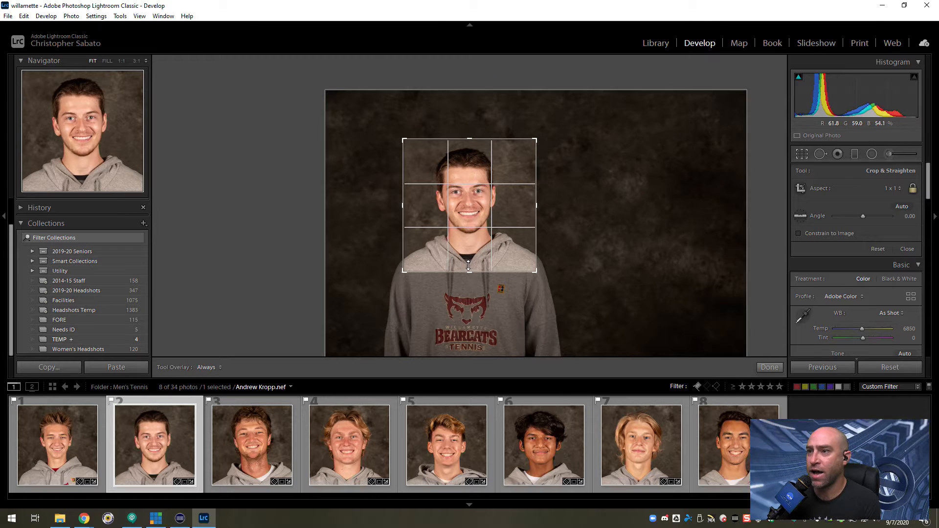
{"action": "left_click_drag", "start_coordinate": [469, 271], "coordinate": [469, 268]}
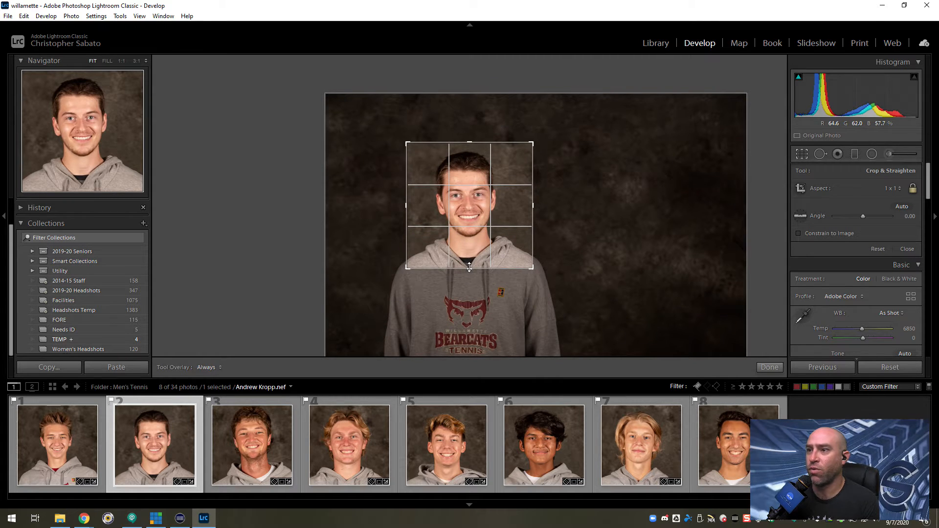
{"action": "left_click_drag", "start_coordinate": [469, 270], "coordinate": [470, 275]}
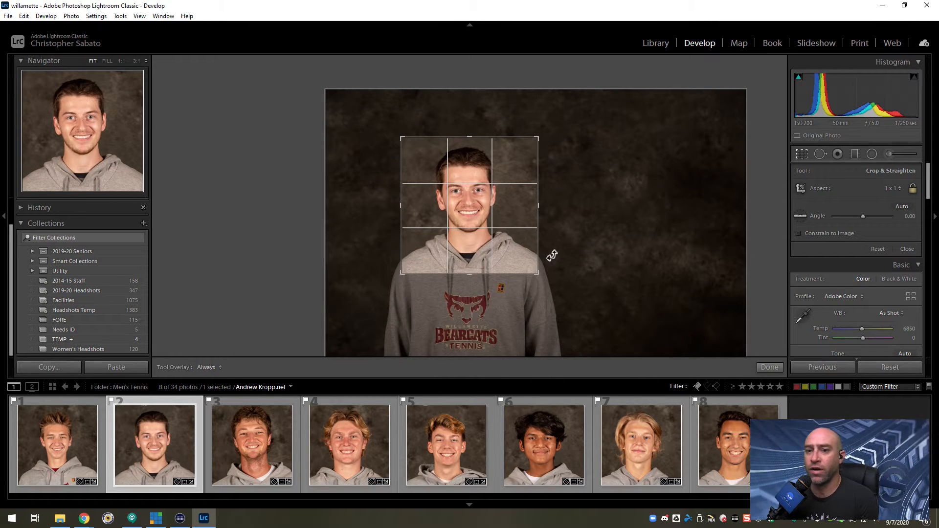
Enlarge the third headshot's square crop, straighten it to an angle of about 3.01 and recentre the face.
{"action": "key", "text": "Right"}
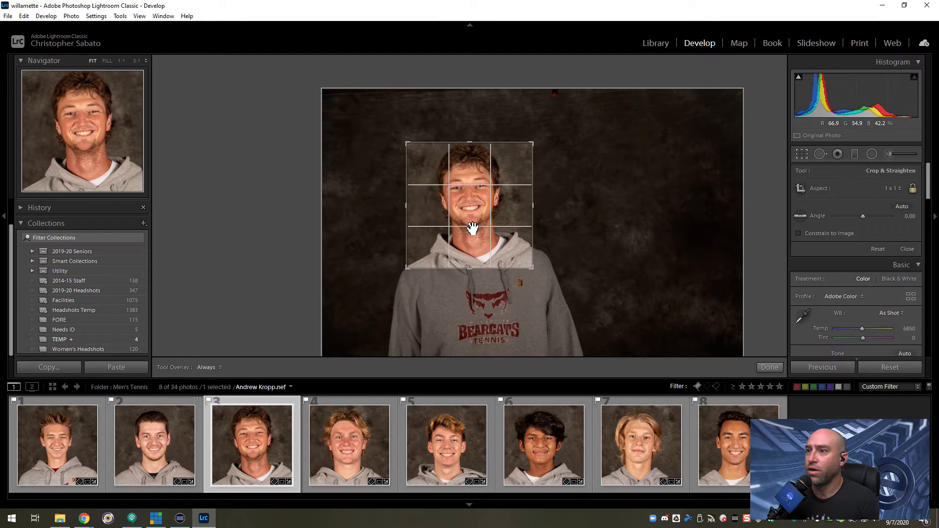
{"action": "left_click_drag", "start_coordinate": [471, 269], "coordinate": [478, 272]}
{"action": "left_click_drag", "start_coordinate": [577, 300], "coordinate": [574, 302]}
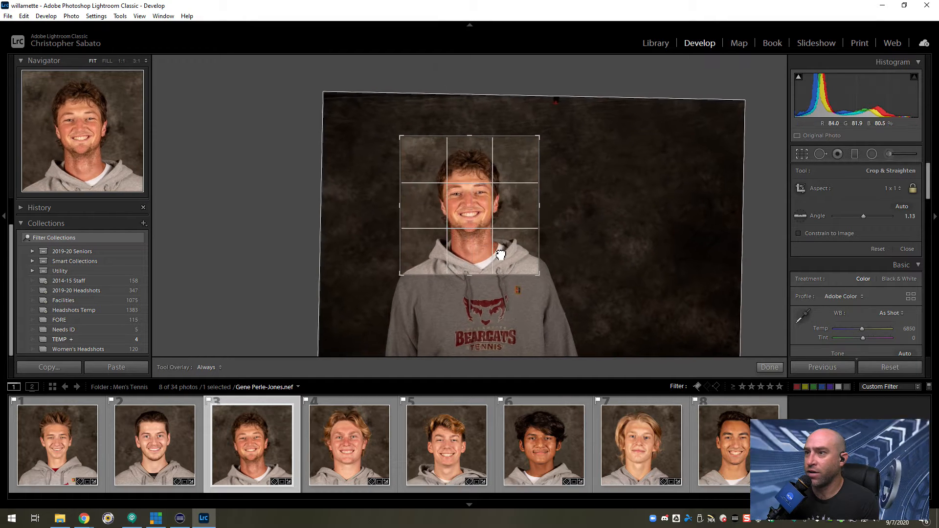
{"action": "left_click_drag", "start_coordinate": [501, 255], "coordinate": [485, 271]}
{"action": "left_click_drag", "start_coordinate": [577, 289], "coordinate": [602, 300]}
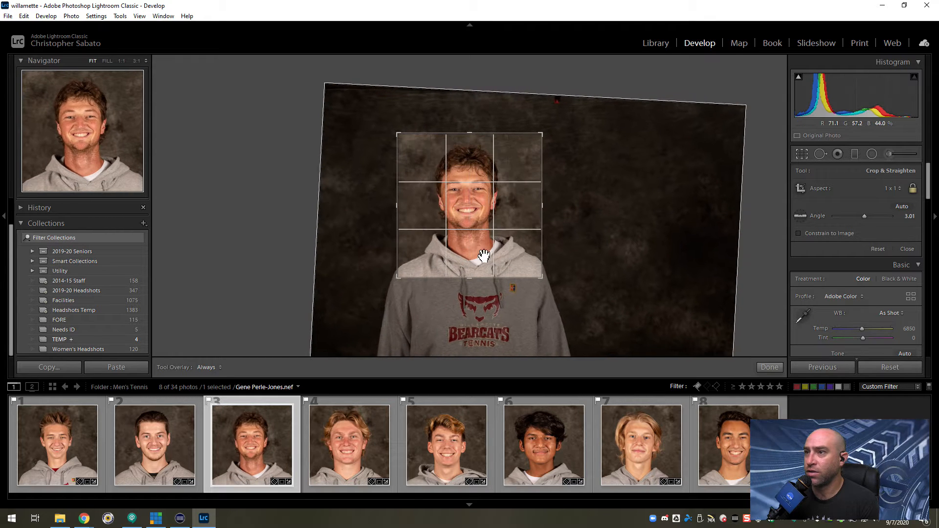
Nudge the third headshot within its square crop and tighten the frame slightly around the head and shoulders.
{"action": "left_click_drag", "start_coordinate": [485, 260], "coordinate": [486, 259]}
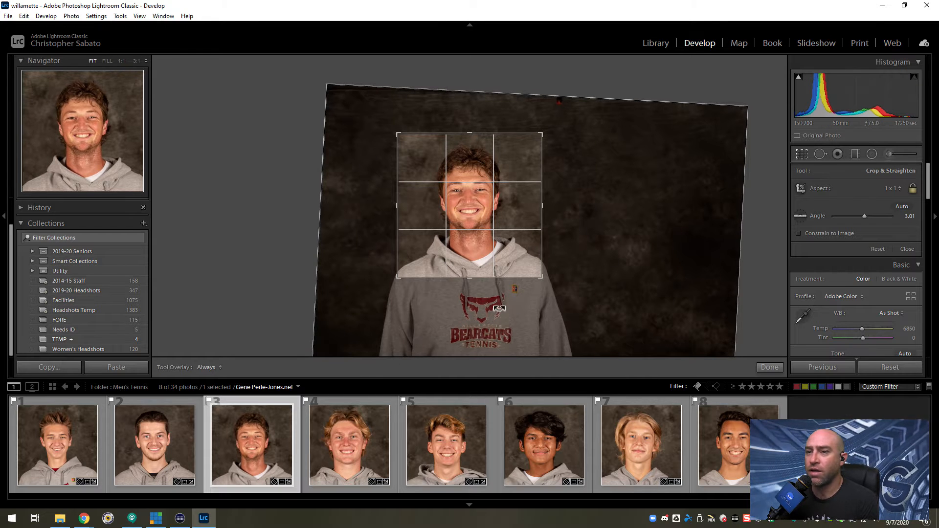
{"action": "left_click_drag", "start_coordinate": [474, 137], "coordinate": [473, 141]}
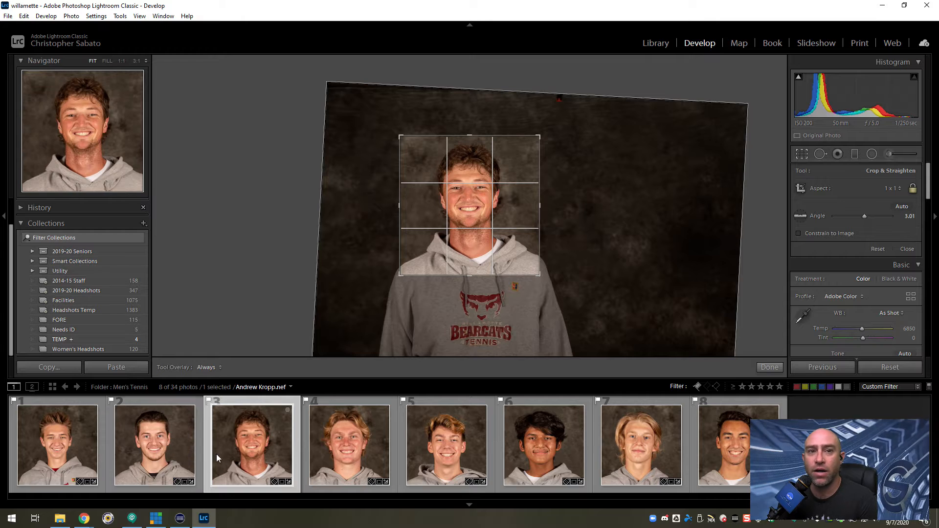
Recentre the fourth headshot within its square crop and enlarge the frame slightly.
{"action": "left_click", "coordinate": [374, 456]}
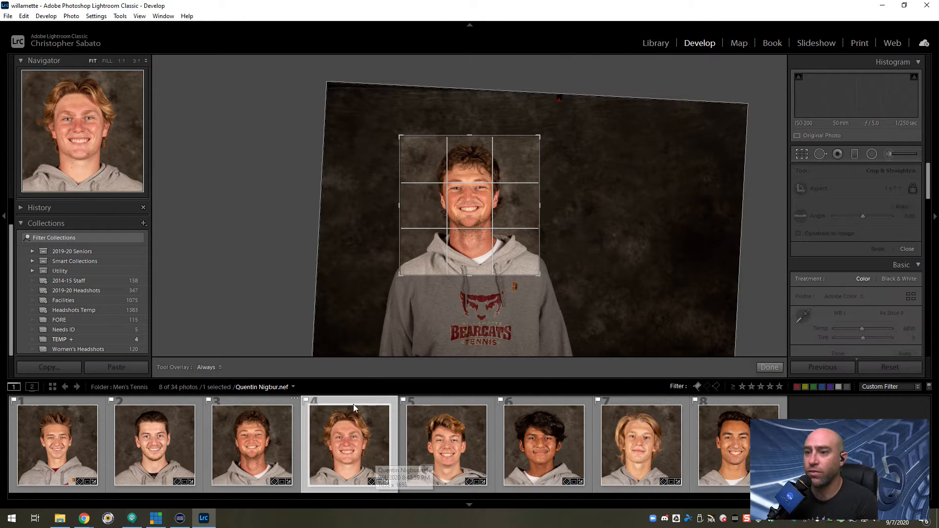
{"action": "left_click_drag", "start_coordinate": [467, 256], "coordinate": [471, 274]}
{"action": "left_click_drag", "start_coordinate": [472, 267], "coordinate": [472, 269]}
{"action": "key", "text": "ctrl+Right"}
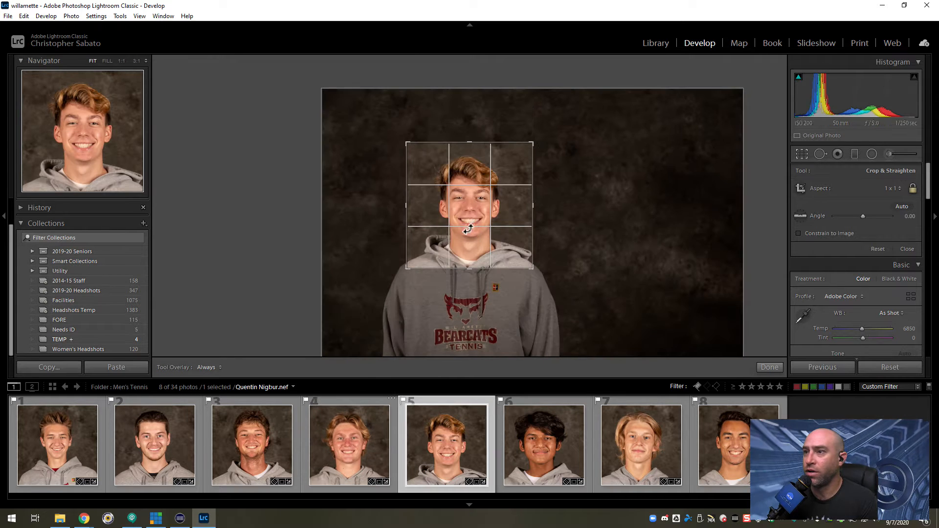
Recentre the face in the fifth headshot's square crop and enlarge the frame to include more of the shoulders.
{"action": "left_click_drag", "start_coordinate": [470, 215], "coordinate": [470, 211]}
{"action": "left_click_drag", "start_coordinate": [471, 269], "coordinate": [473, 266]}
{"action": "key", "text": "ctrl+Right"}
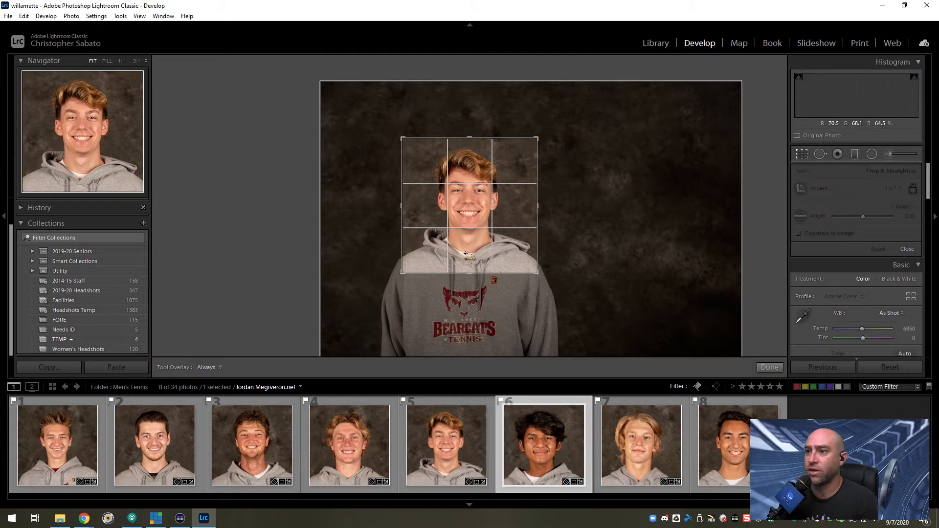
Recentre and slightly enlarge the square crops of the sixth, seventh and eighth headshots, and finish cropping.
{"action": "left_click_drag", "start_coordinate": [473, 212], "coordinate": [479, 213]}
{"action": "left_click_drag", "start_coordinate": [468, 265], "coordinate": [468, 270]}
{"action": "key", "text": "ctrl+Right"}
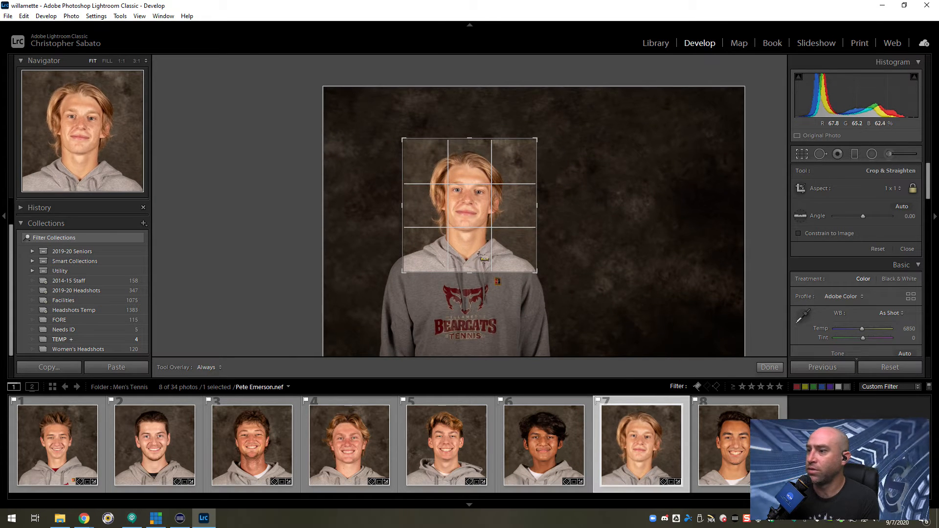
{"action": "key", "text": "ctrl+Right"}
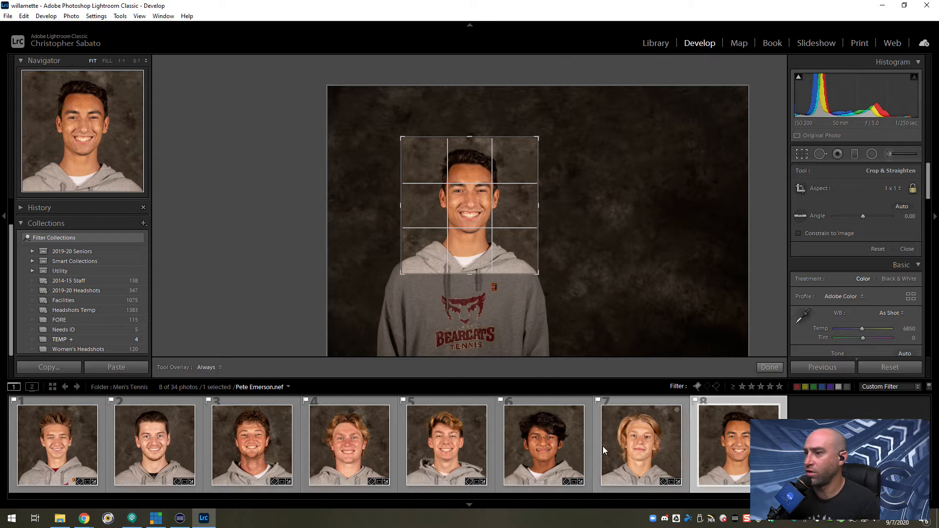
{"action": "left_click", "coordinate": [775, 368]}
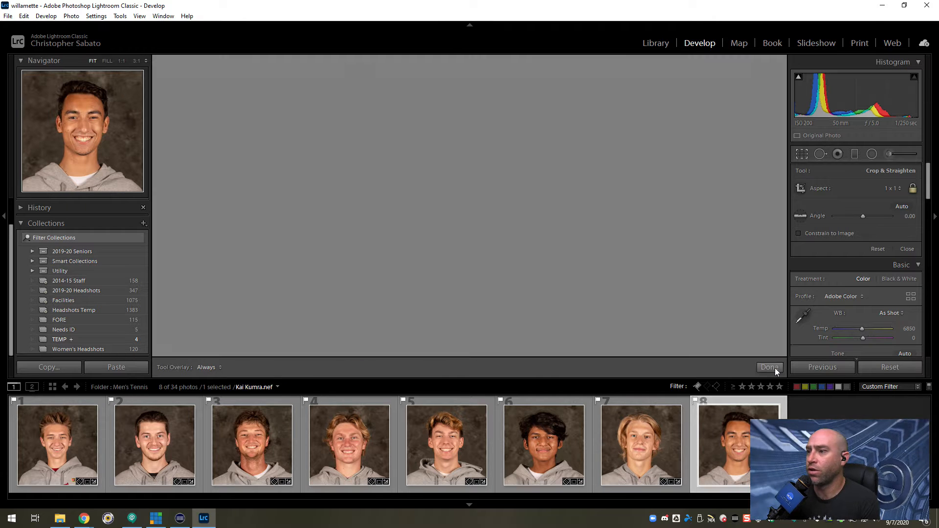
Give all eight flagged headshots the green color label in the Library grid, and clear the selection.
{"action": "left_click", "coordinate": [52, 387]}
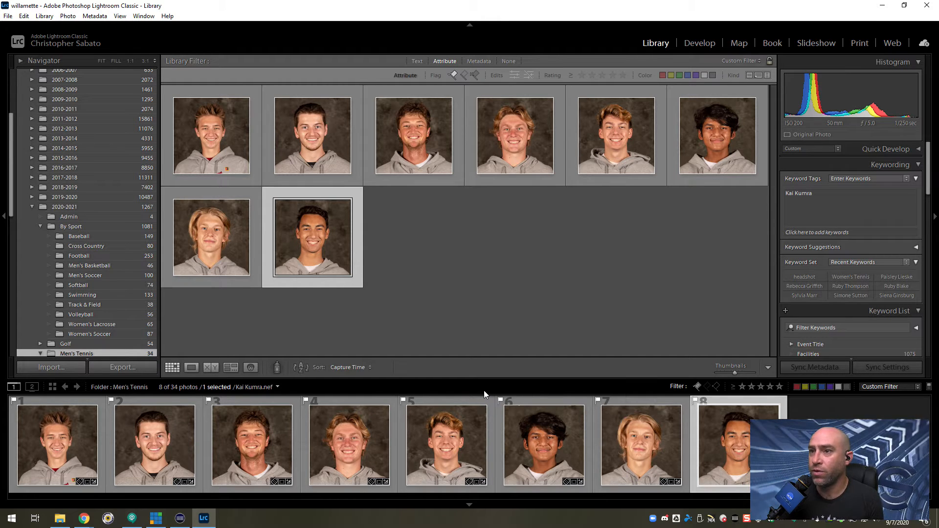
{"action": "key", "text": "8"}
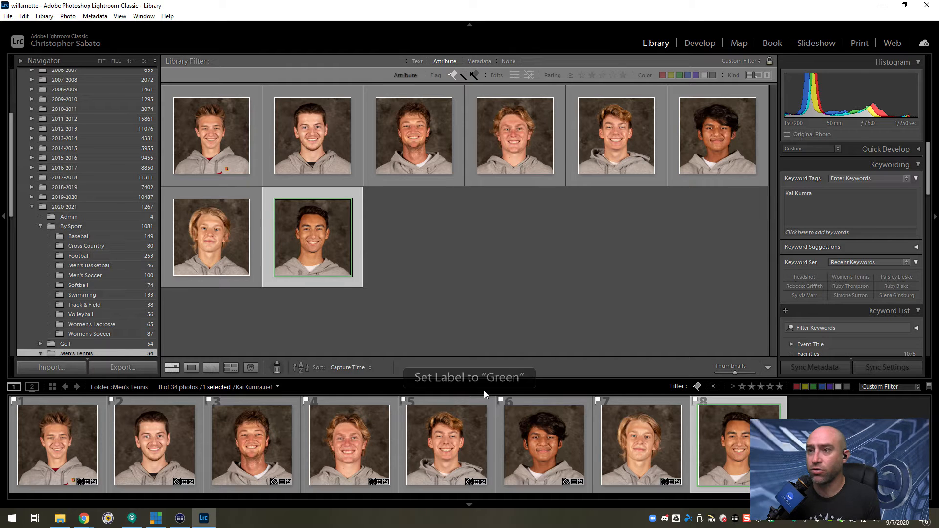
{"action": "key", "text": "ctrl+a"}
{"action": "key", "text": "8"}
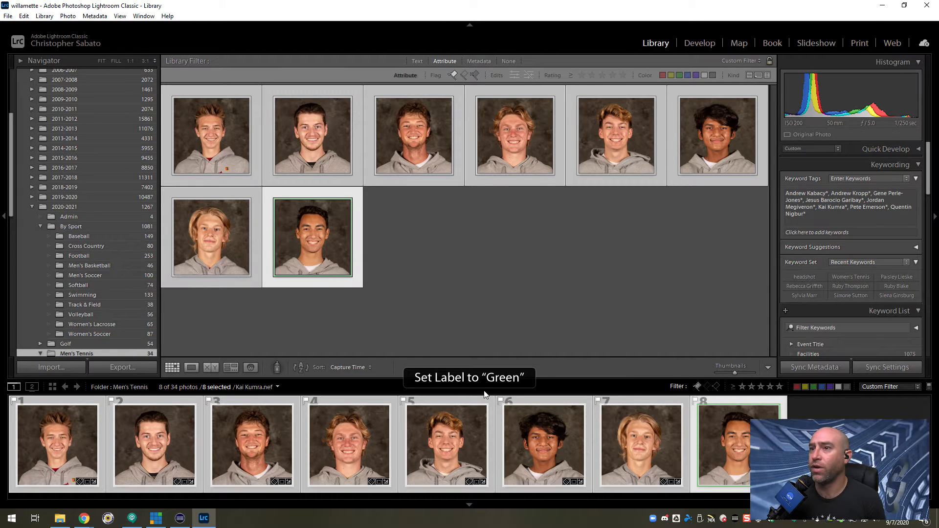
{"action": "left_click", "coordinate": [505, 290]}
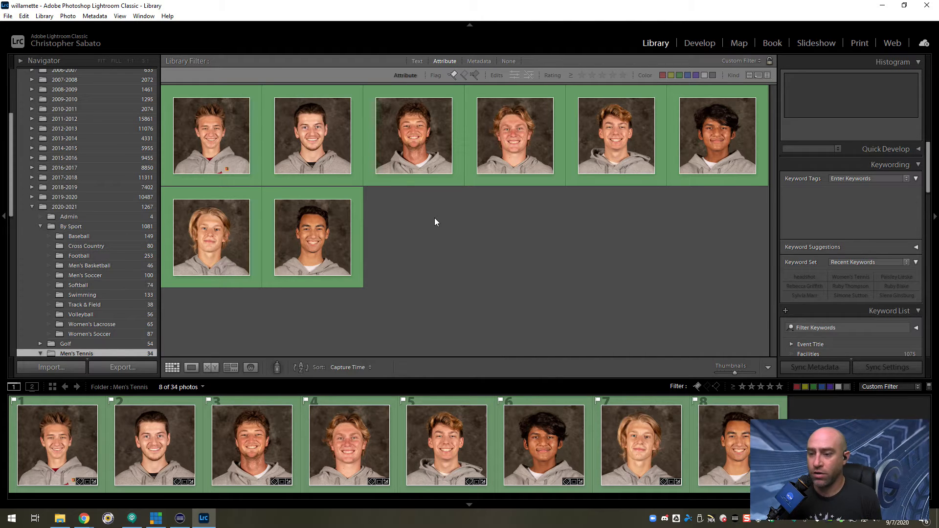
Create virtual copies of all eight green-labelled headshots.
{"action": "right_click", "coordinate": [319, 234]}
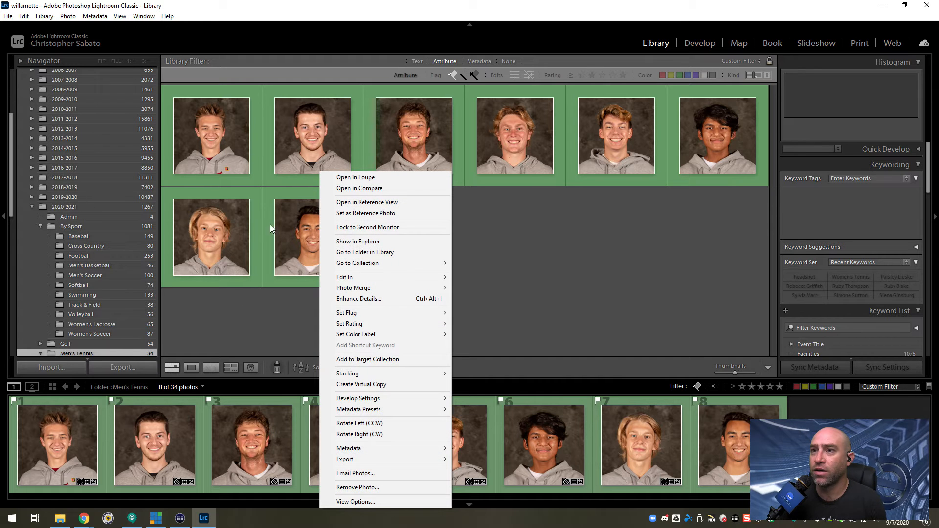
{"action": "key", "text": "Escape"}
{"action": "key", "text": "ctrl+a"}
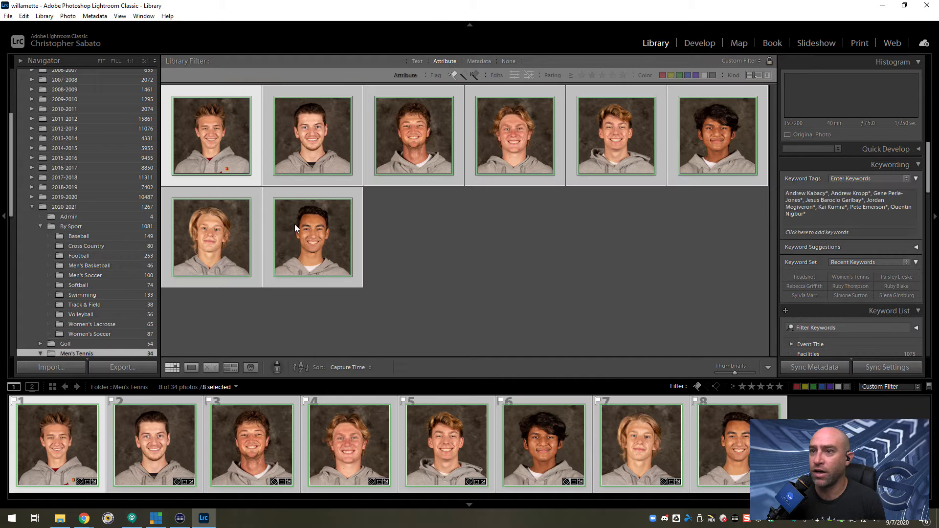
{"action": "right_click", "coordinate": [303, 236]}
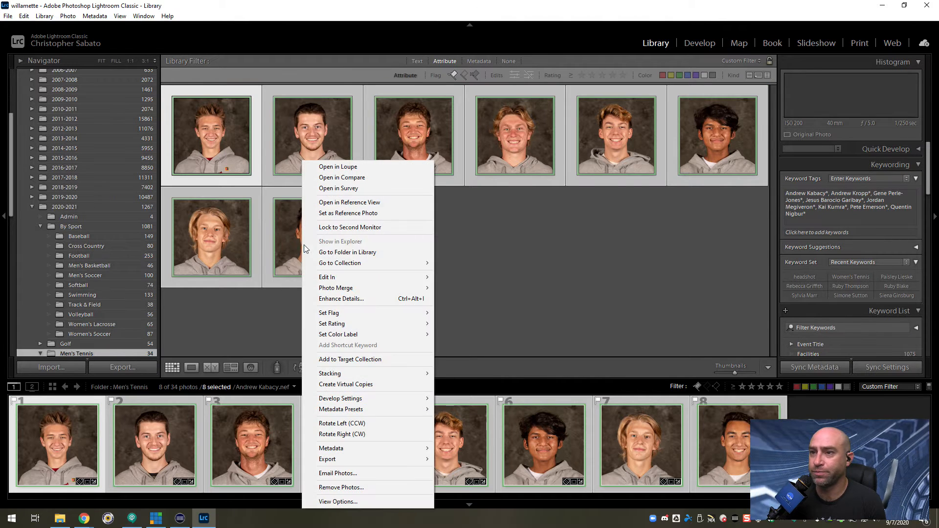
{"action": "left_click", "coordinate": [357, 385]}
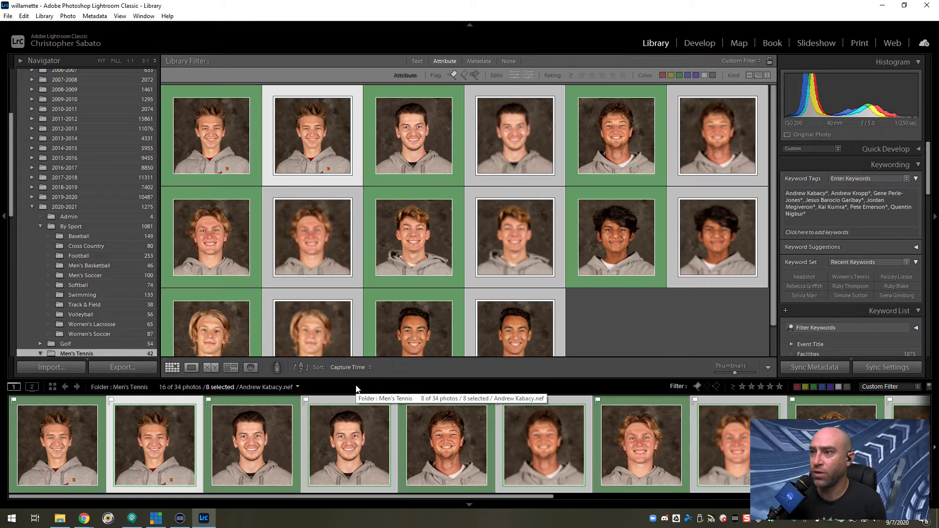
Label the new virtual copies yellow and filter the photos to the yellow label only.
{"action": "key", "text": "7"}
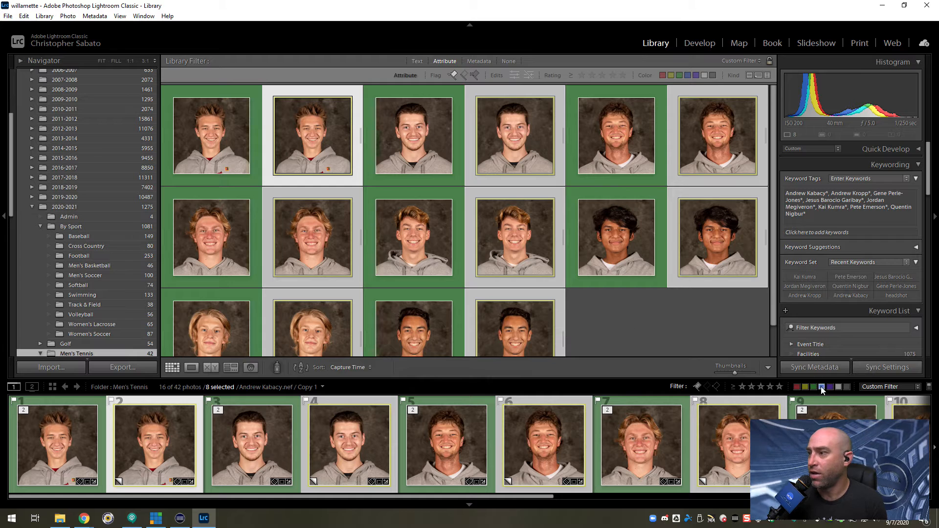
{"action": "left_click", "coordinate": [805, 387]}
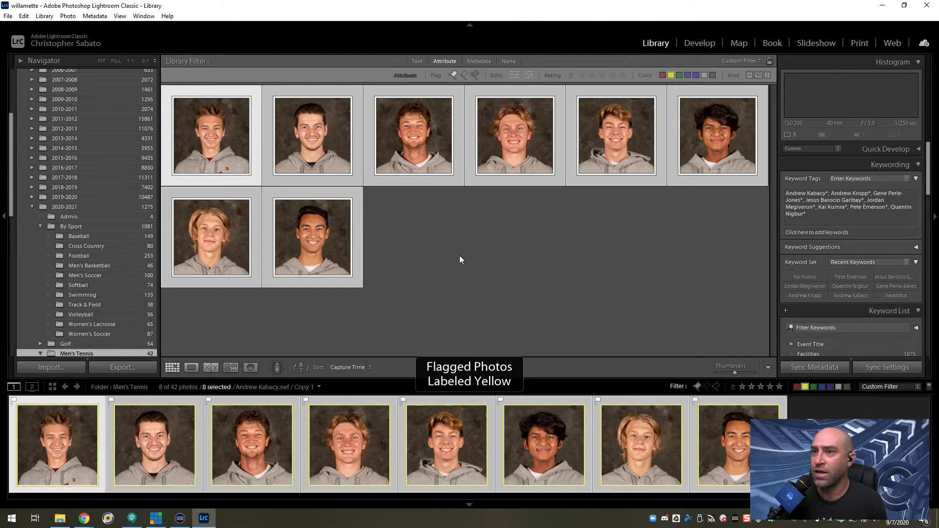
Open the first yellow copy for cropping, set its crop aspect to 2 x 1 and reset the straighten angle to 0.
{"action": "left_click", "coordinate": [190, 154]}
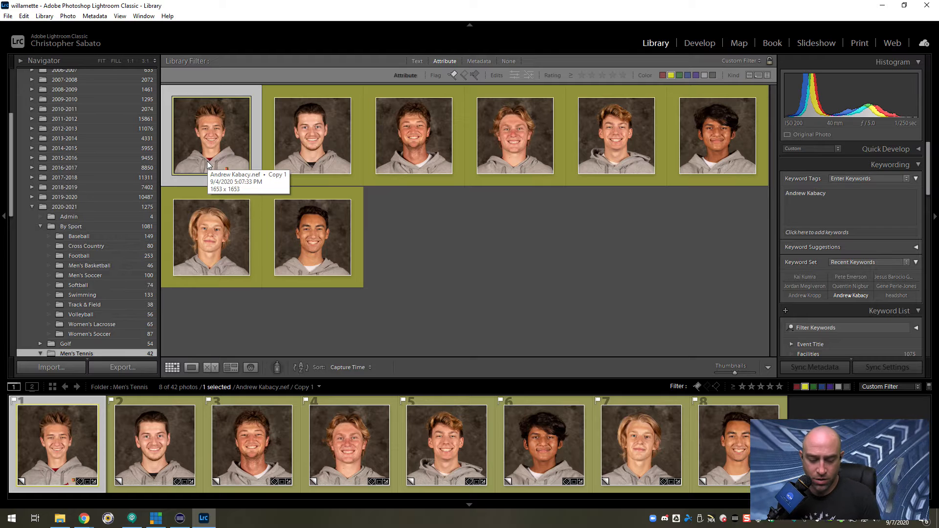
{"action": "key", "text": "d"}
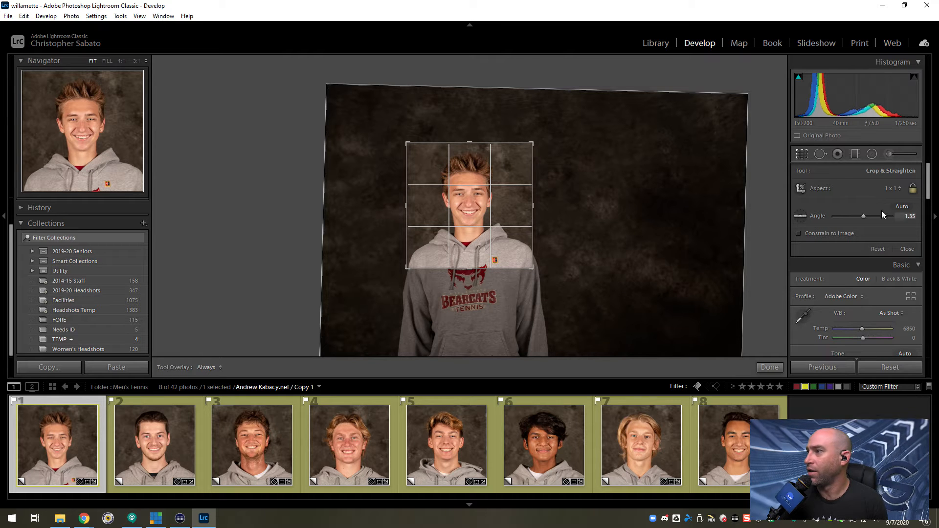
{"action": "left_click", "coordinate": [893, 190]}
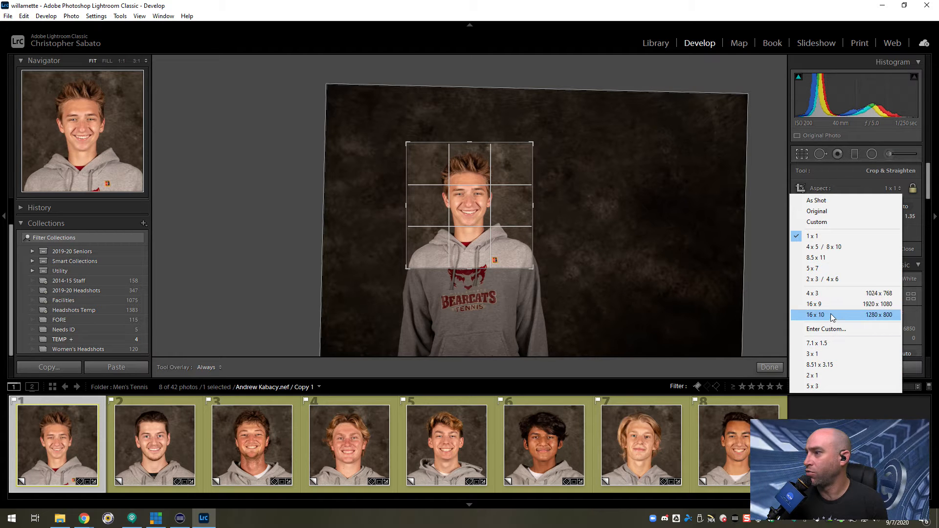
{"action": "left_click", "coordinate": [829, 375]}
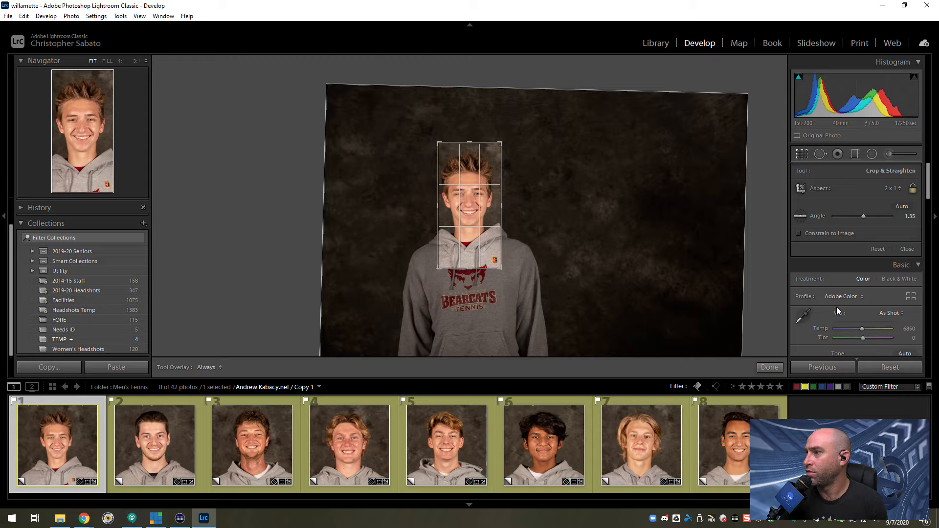
{"action": "double_click", "coordinate": [817, 216]}
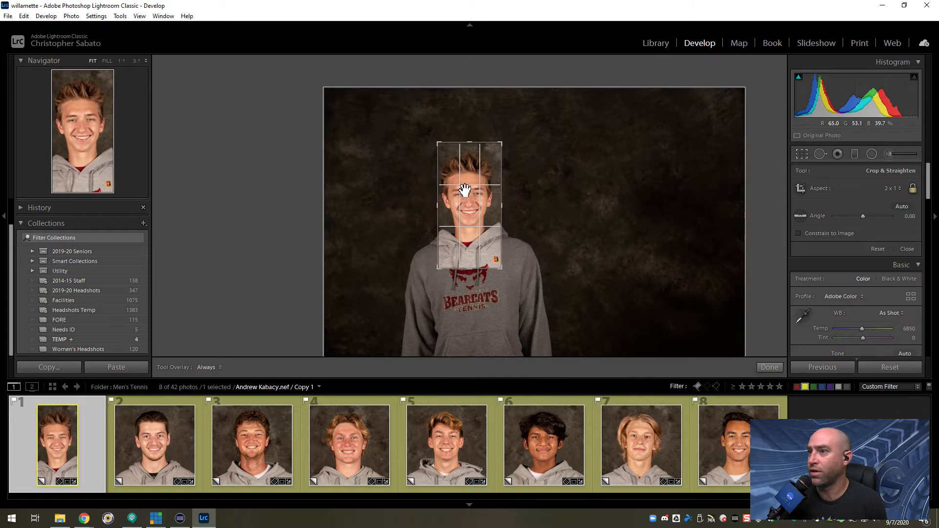
Turn the first copy's crop into a wide 2 x 1 frame with the head and shoulders left of centre, and apply it.
{"action": "left_click_drag", "start_coordinate": [508, 147], "coordinate": [677, 140]}
{"action": "left_click_drag", "start_coordinate": [426, 242], "coordinate": [531, 226]}
{"action": "left_click_drag", "start_coordinate": [473, 276], "coordinate": [475, 264]}
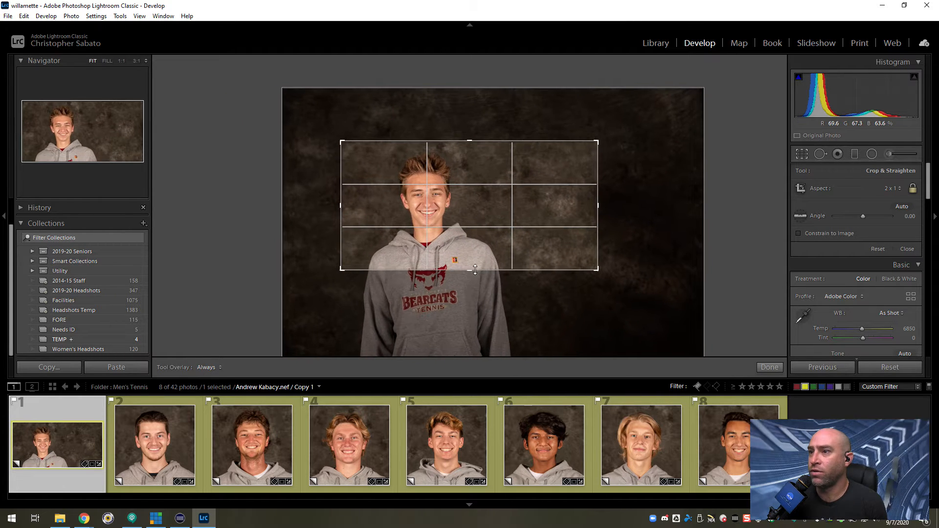
{"action": "left_click_drag", "start_coordinate": [473, 251], "coordinate": [476, 253]}
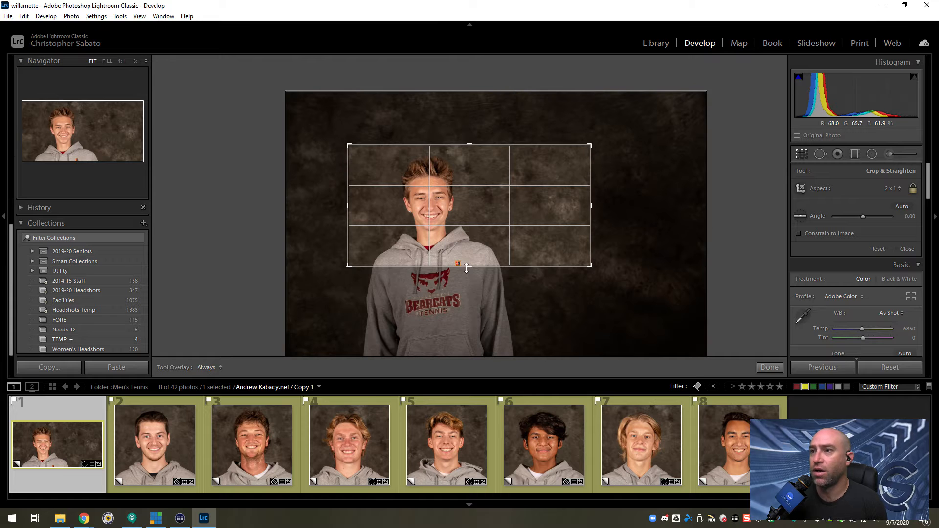
{"action": "mouse_move", "coordinate": [472, 251]}
{"action": "left_mouse_down"}
{"action": "mouse_move", "coordinate": [470, 263]}
{"action": "mouse_move", "coordinate": [472, 253]}
{"action": "left_mouse_up"}
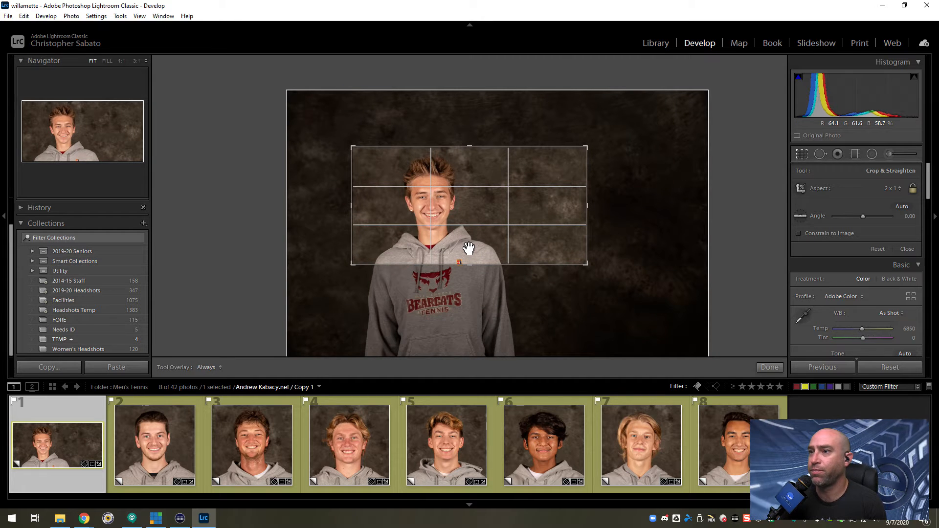
{"action": "key", "text": "Return"}
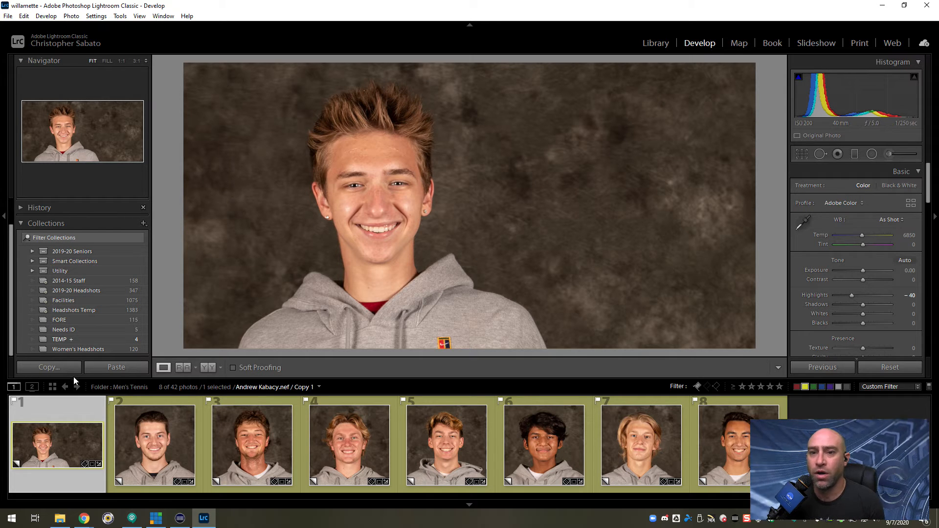
Copy the first copy's Basic Tone, Crop and Process Version settings and paste them onto all eight yellow copies.
{"action": "left_click", "coordinate": [49, 367]}
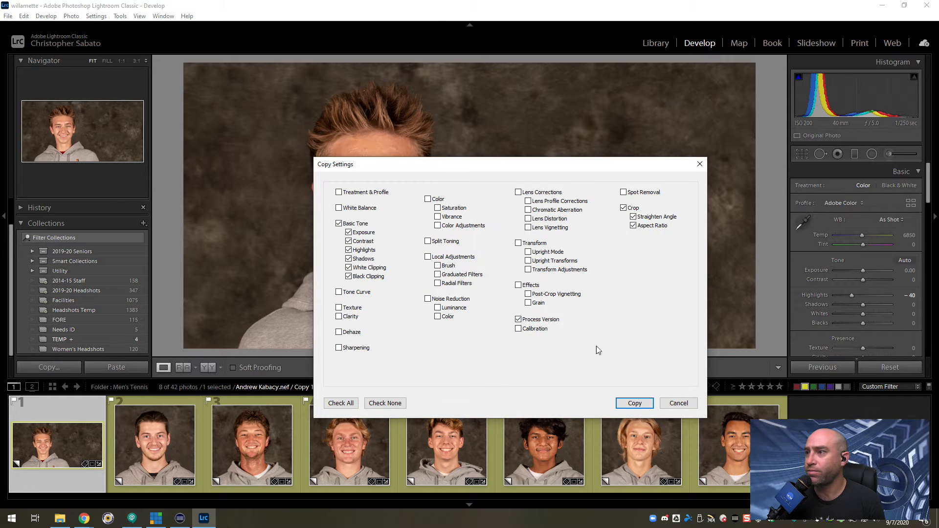
{"action": "left_click", "coordinate": [638, 406]}
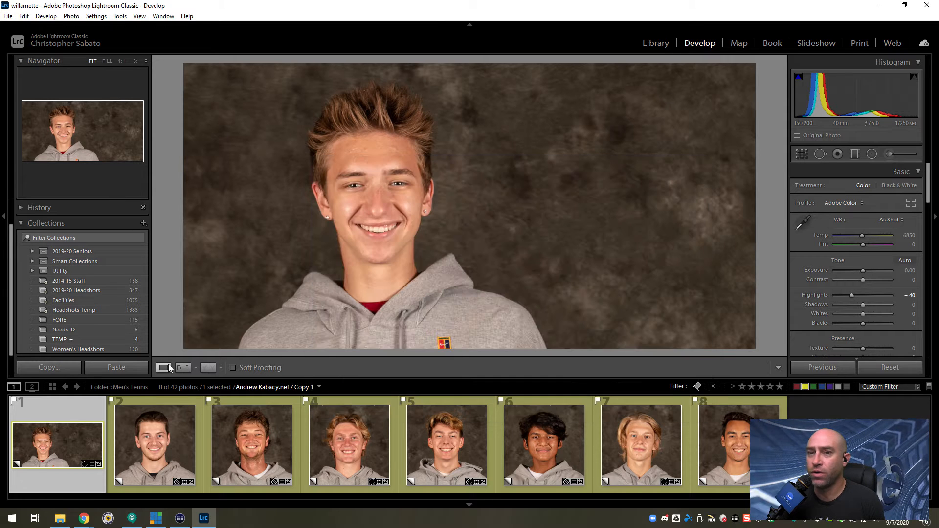
{"action": "left_click", "coordinate": [53, 387]}
{"action": "key", "text": "ctrl+a"}
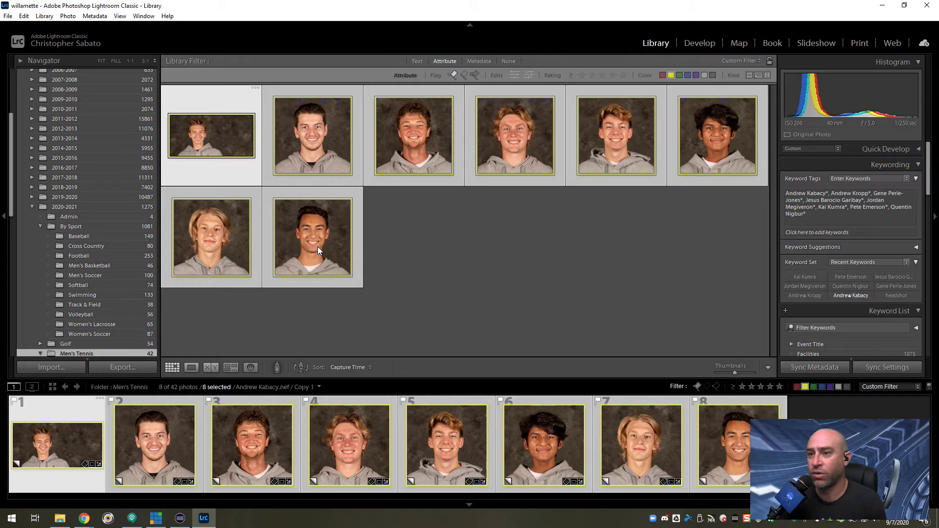
{"action": "right_click", "coordinate": [327, 271]}
{"action": "mouse_move", "coordinate": [381, 400]}
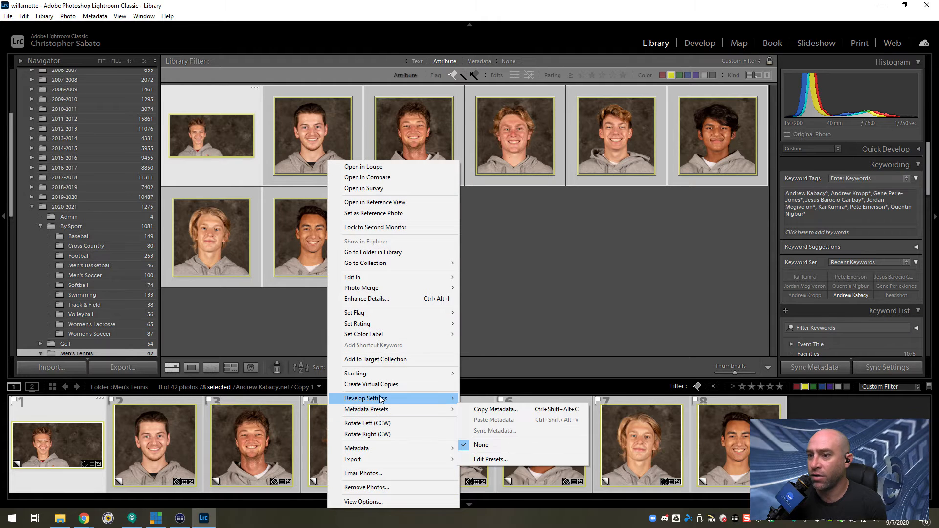
{"action": "left_click", "coordinate": [501, 434]}
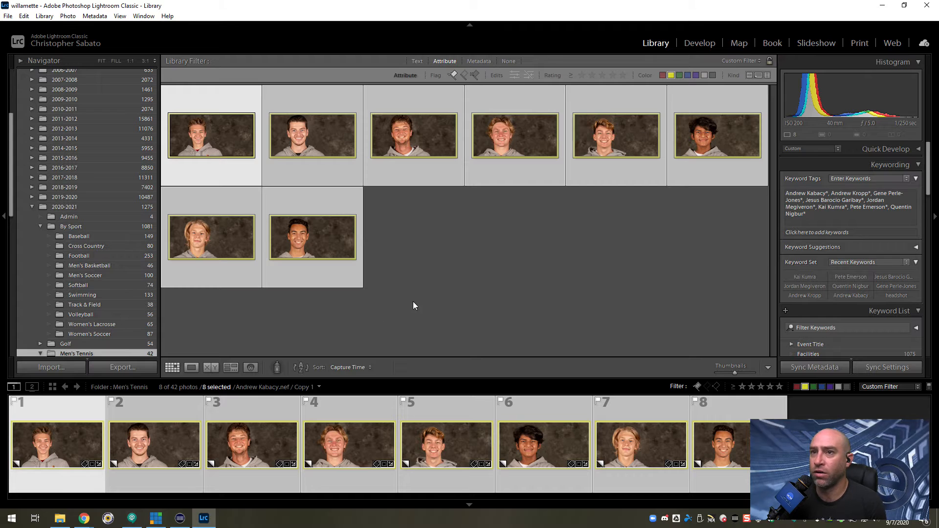
Straighten the first yellow copy's wide crop to an angle of about 1.98.
{"action": "left_click", "coordinate": [412, 305]}
{"action": "left_click", "coordinate": [195, 151]}
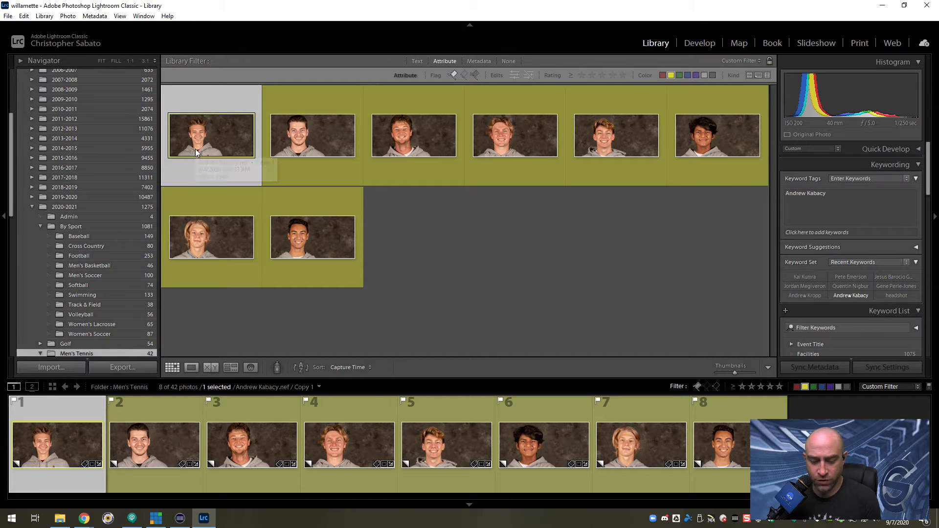
{"action": "key", "text": "d"}
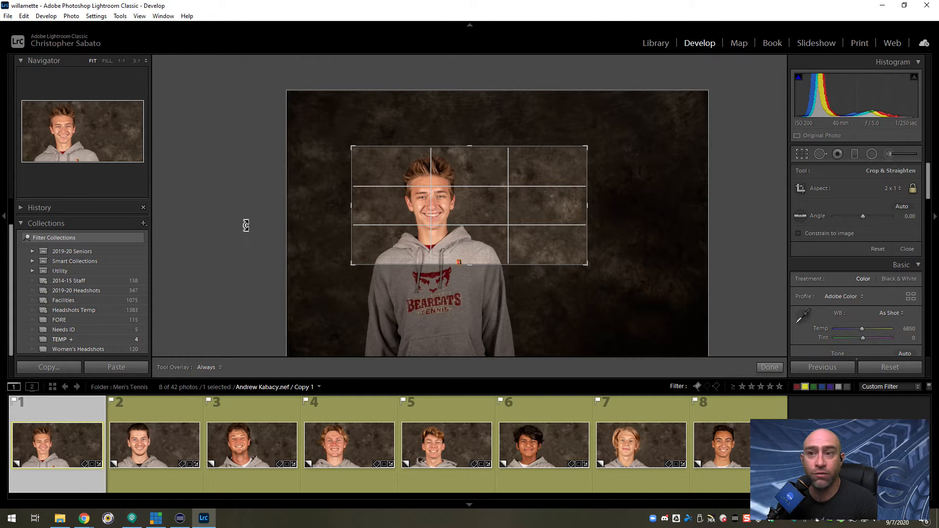
{"action": "left_click_drag", "start_coordinate": [610, 271], "coordinate": [609, 275]}
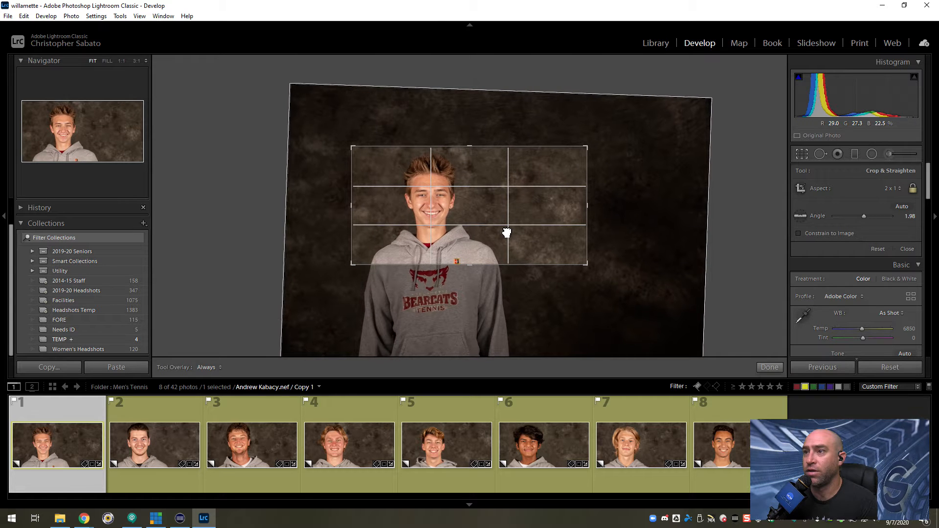
Loosen the 2 x 1 crops of the second and third yellow copies and straighten the third to an angle of 2.99.
{"action": "key", "text": "Right"}
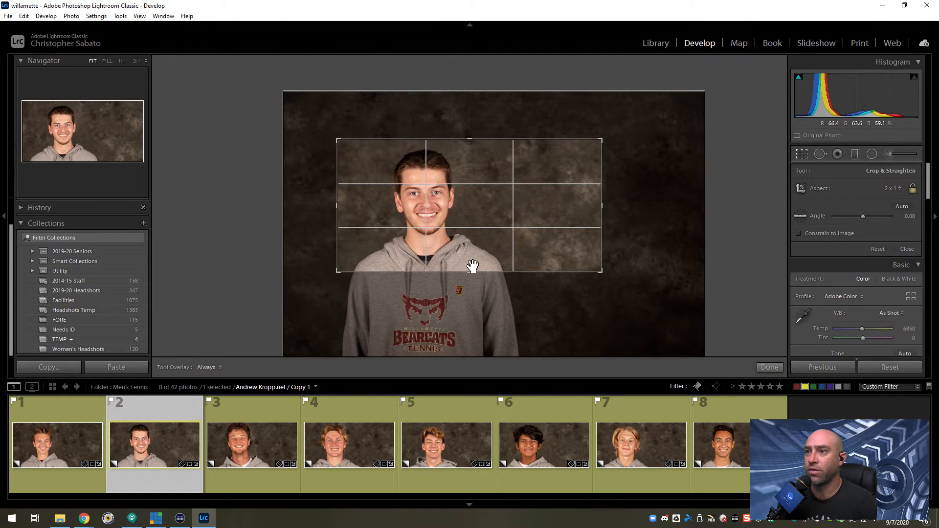
{"action": "key", "text": "Right"}
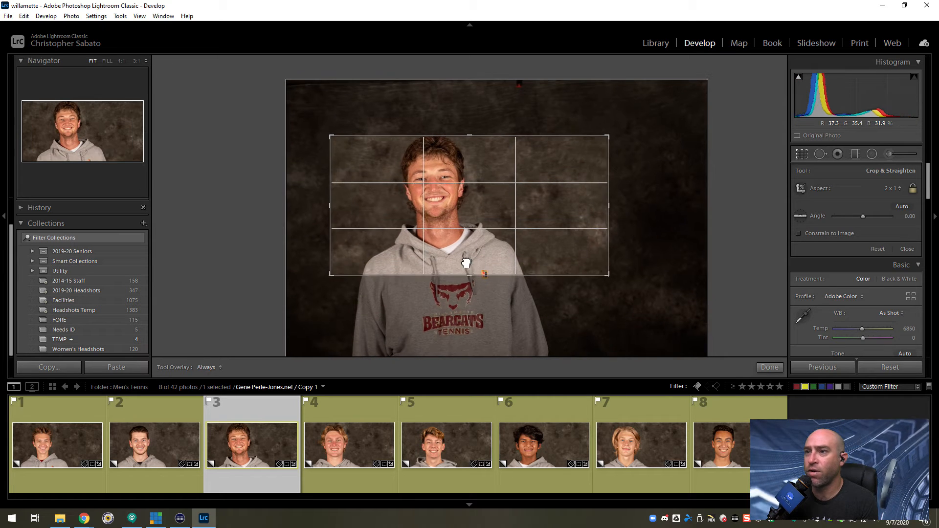
{"action": "left_click_drag", "start_coordinate": [629, 289], "coordinate": [629, 291]}
{"action": "left_click_drag", "start_coordinate": [480, 245], "coordinate": [478, 244]}
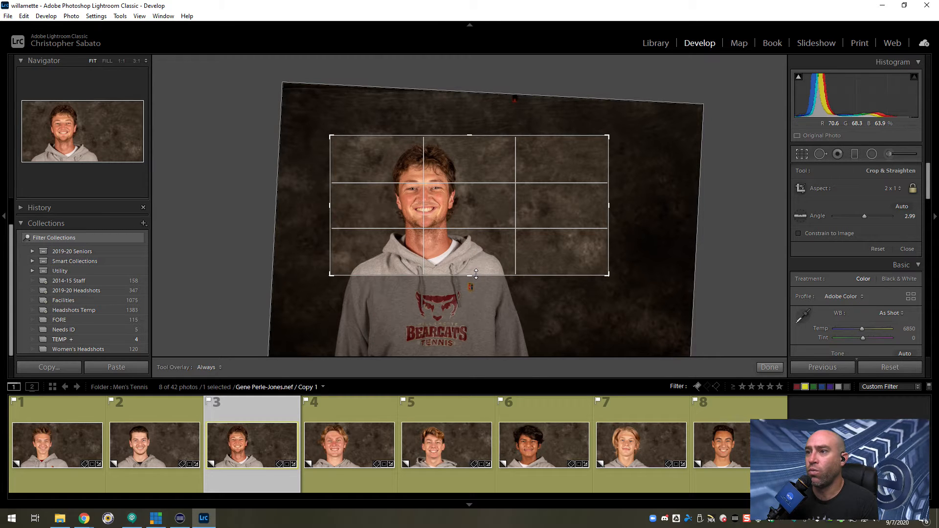
Enlarge and reposition the 2 x 1 crops of the fourth and fifth yellow copies, leaving more room above the head.
{"action": "key", "text": "Right"}
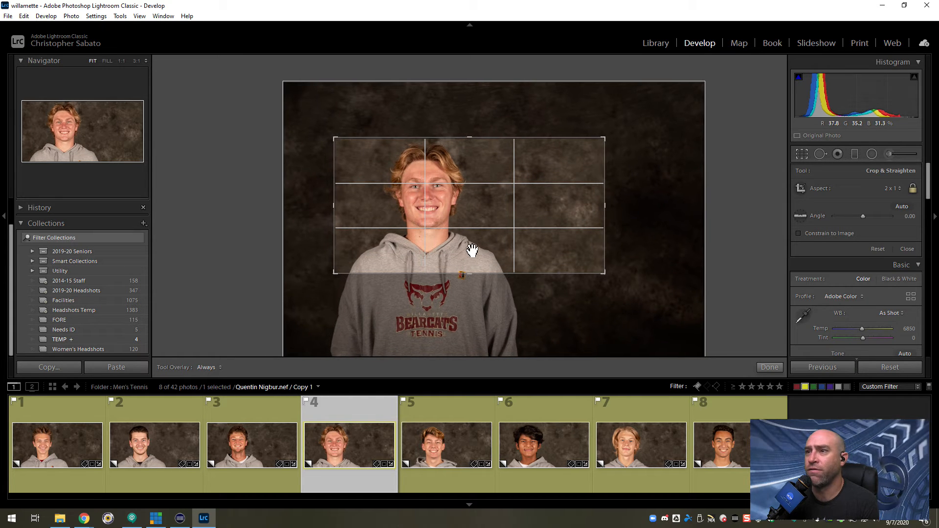
{"action": "left_click_drag", "start_coordinate": [478, 273], "coordinate": [467, 272]}
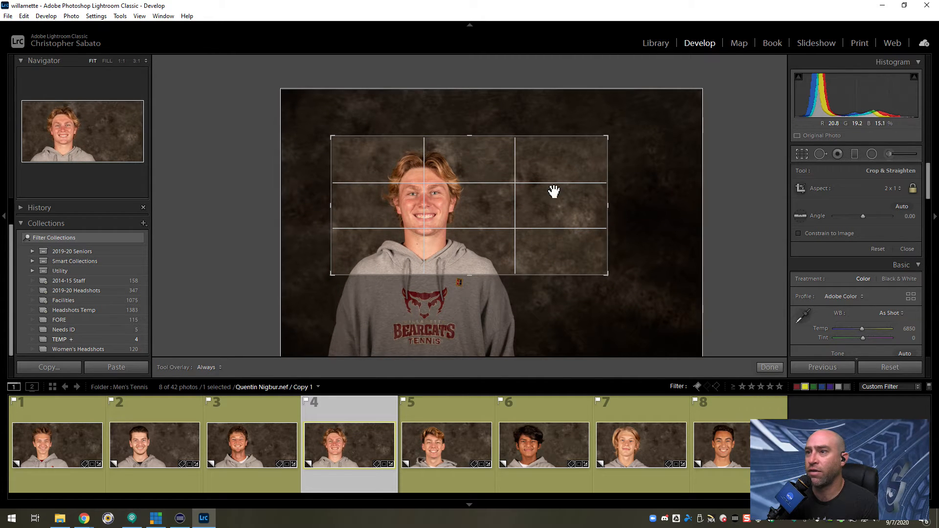
{"action": "key", "text": "Right"}
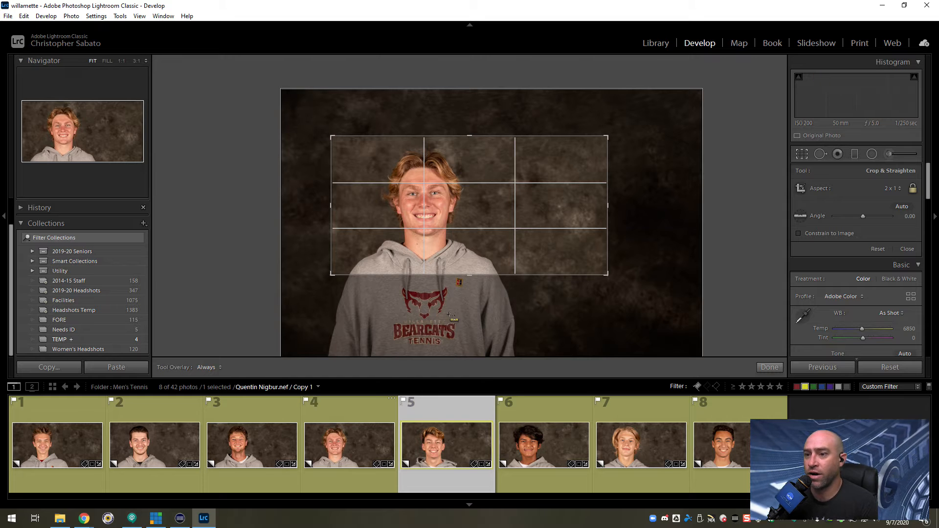
{"action": "mouse_move", "coordinate": [472, 264]}
{"action": "left_mouse_down"}
{"action": "mouse_move", "coordinate": [471, 284]}
{"action": "mouse_move", "coordinate": [463, 259]}
{"action": "mouse_move", "coordinate": [474, 271]}
{"action": "mouse_move", "coordinate": [457, 266]}
{"action": "mouse_move", "coordinate": [468, 277]}
{"action": "mouse_move", "coordinate": [465, 267]}
{"action": "left_mouse_up"}
Widen the 2 x 1 crops of the sixth, seventh and eighth yellow copies around head and shoulders, and apply the last crop.
{"action": "key", "text": "Right"}
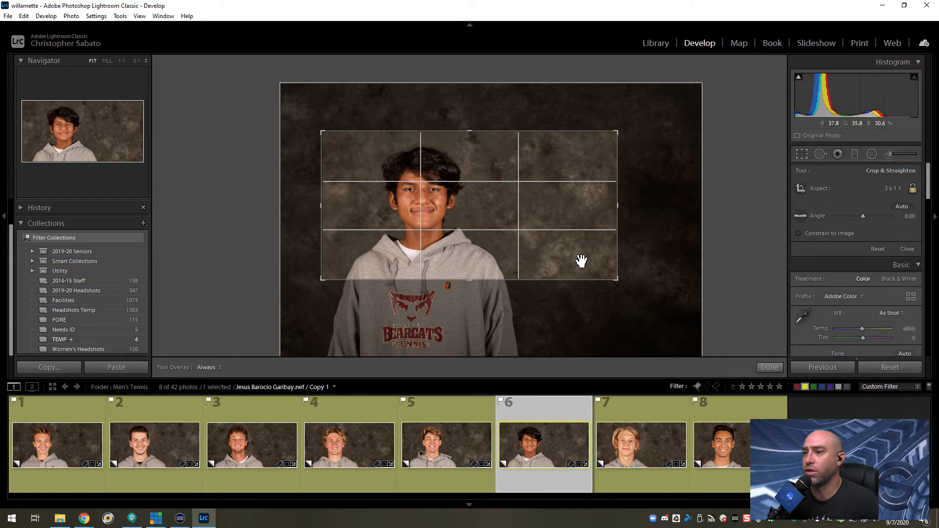
{"action": "key", "text": "Right"}
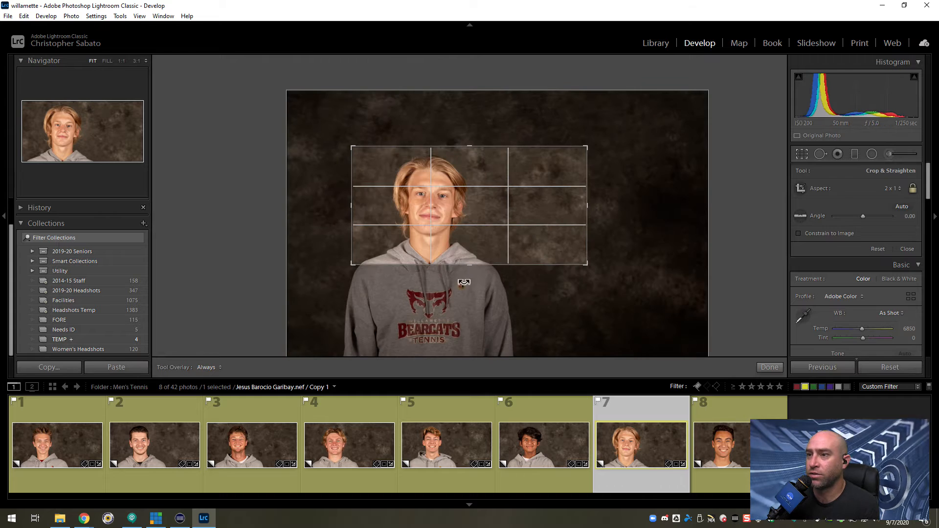
{"action": "mouse_move", "coordinate": [466, 262]}
{"action": "left_mouse_down"}
{"action": "mouse_move", "coordinate": [469, 276]}
{"action": "mouse_move", "coordinate": [466, 264]}
{"action": "left_mouse_up"}
{"action": "key", "text": "Right"}
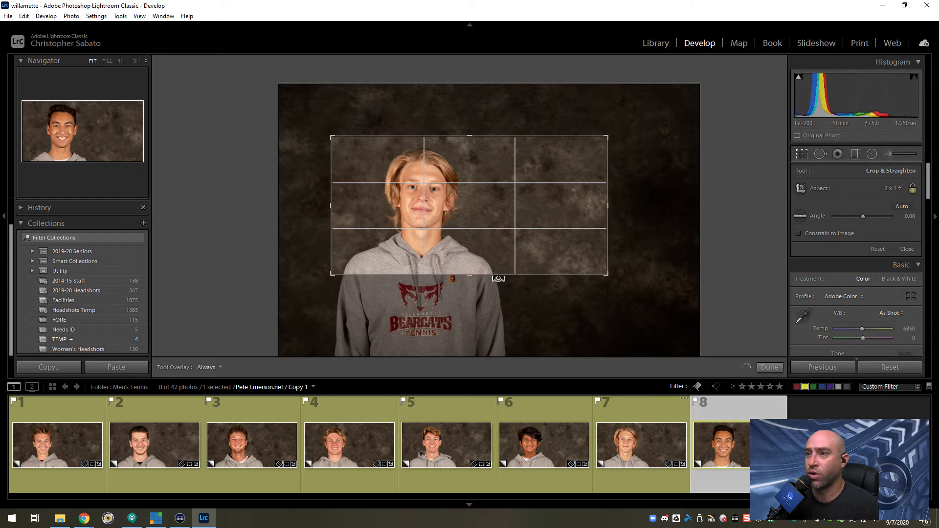
{"action": "mouse_move", "coordinate": [468, 263]}
{"action": "left_mouse_down"}
{"action": "mouse_move", "coordinate": [468, 281]}
{"action": "mouse_move", "coordinate": [470, 272]}
{"action": "mouse_move", "coordinate": [478, 282]}
{"action": "mouse_move", "coordinate": [477, 260]}
{"action": "left_mouse_up"}
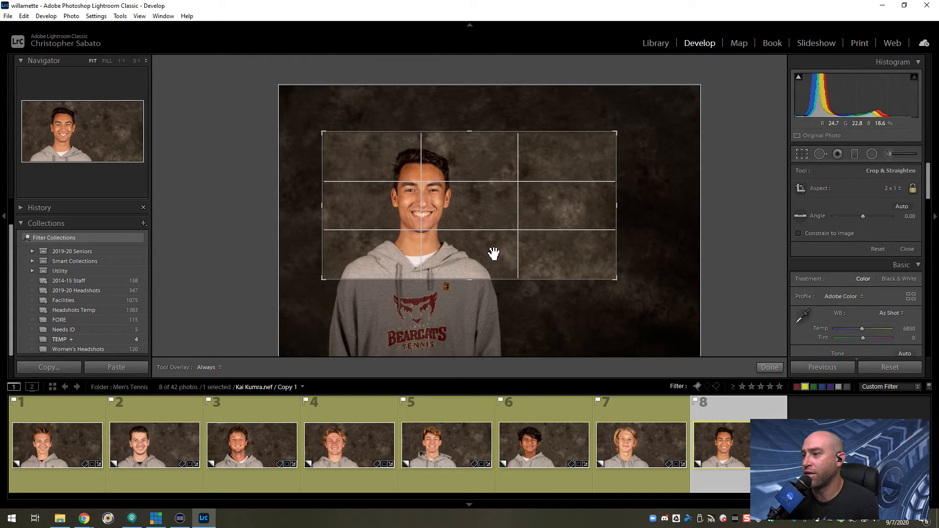
{"action": "left_click", "coordinate": [770, 367]}
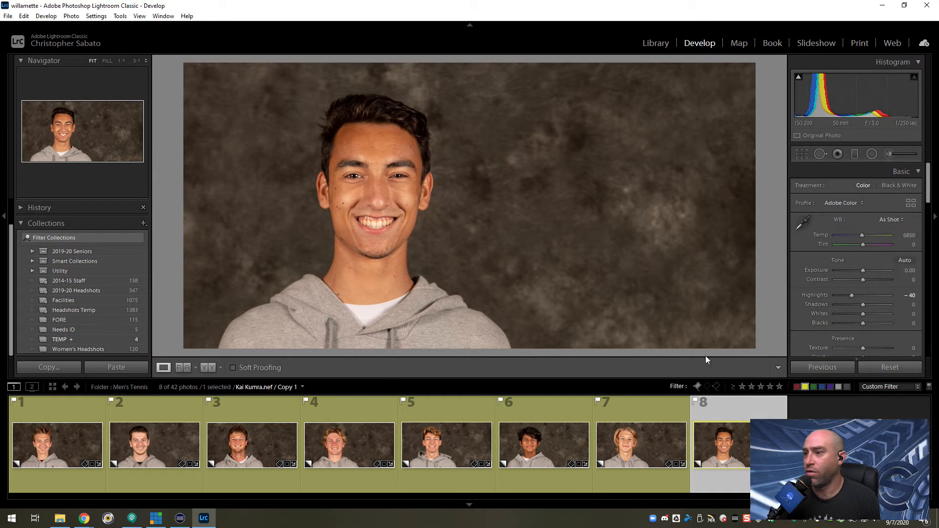
Return to the Library grid and remove the yellow label filter to show the green and yellow headshots together.
{"action": "left_click", "coordinate": [53, 387]}
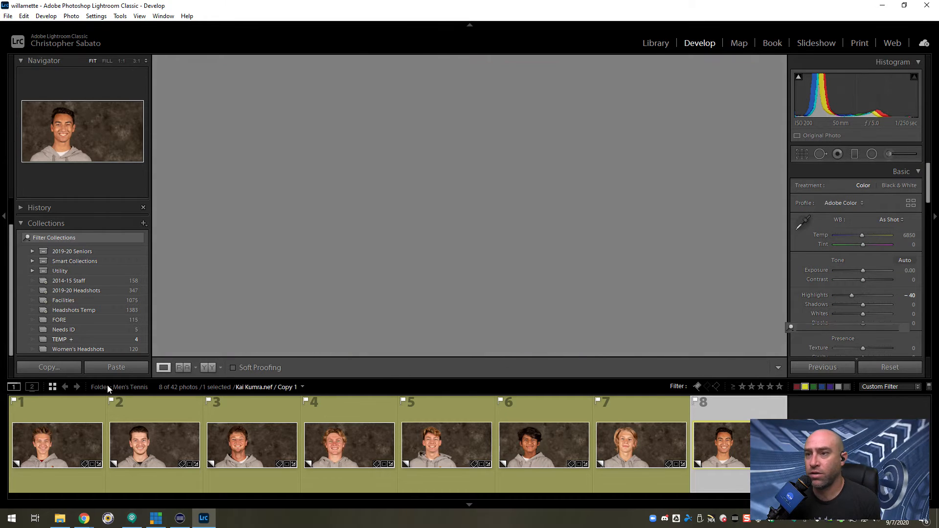
{"action": "left_click", "coordinate": [805, 387]}
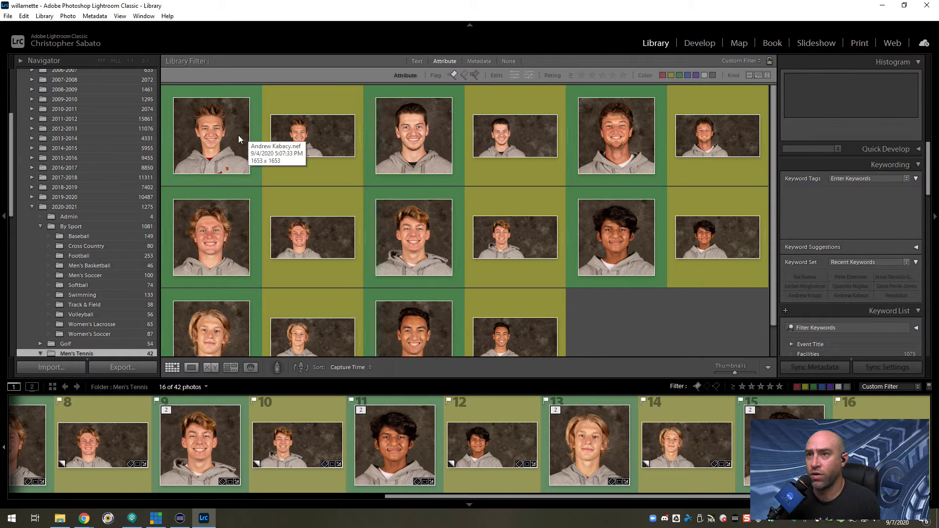
{"action": "scroll", "coordinate": [616, 313], "scroll_direction": "down", "scroll_amount": 1}
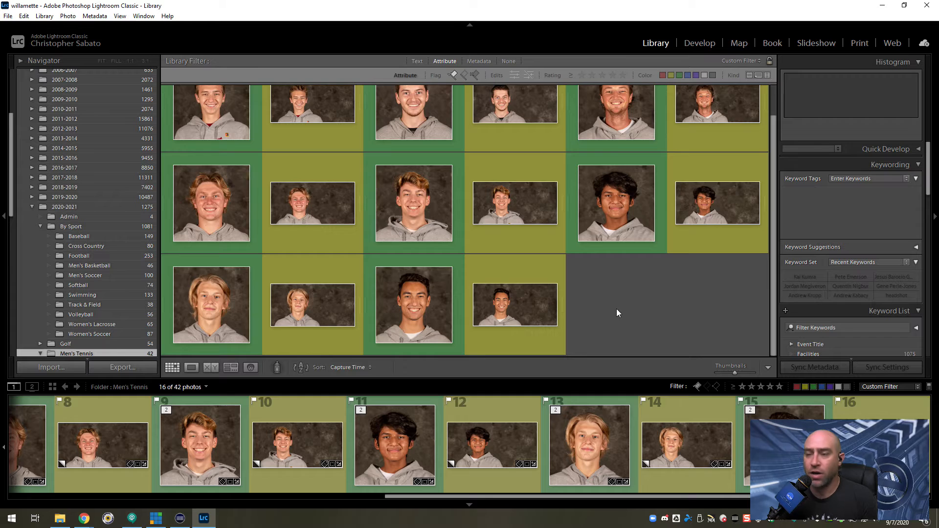
Add the keywords headshot and Men's Tennis to all the flagged green and yellow headshots, and clear the selection.
{"action": "key", "text": "ctrl+a"}
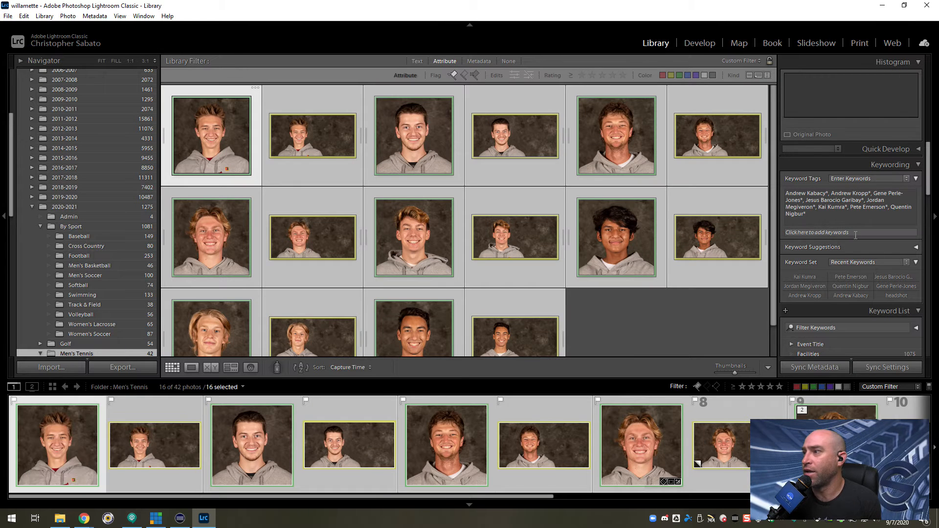
{"action": "left_click", "coordinate": [834, 232]}
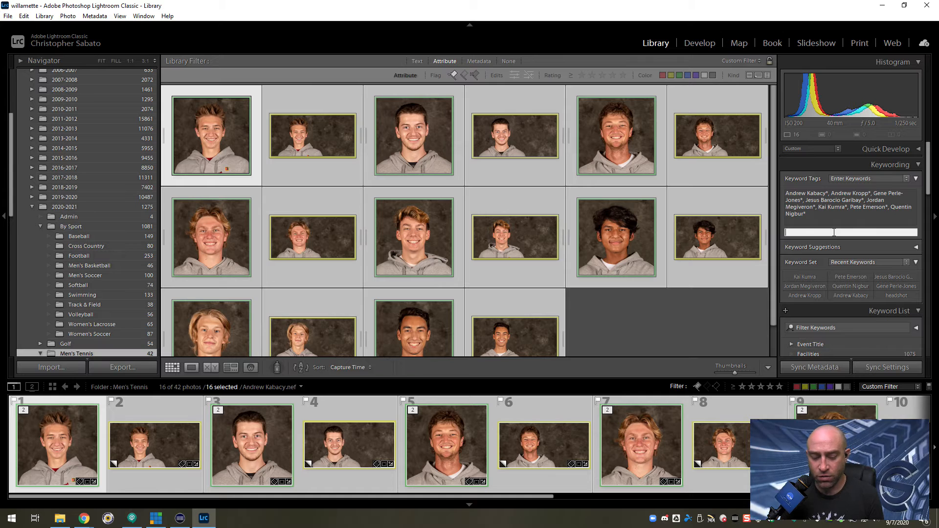
{"action": "type", "text": "headshot"}
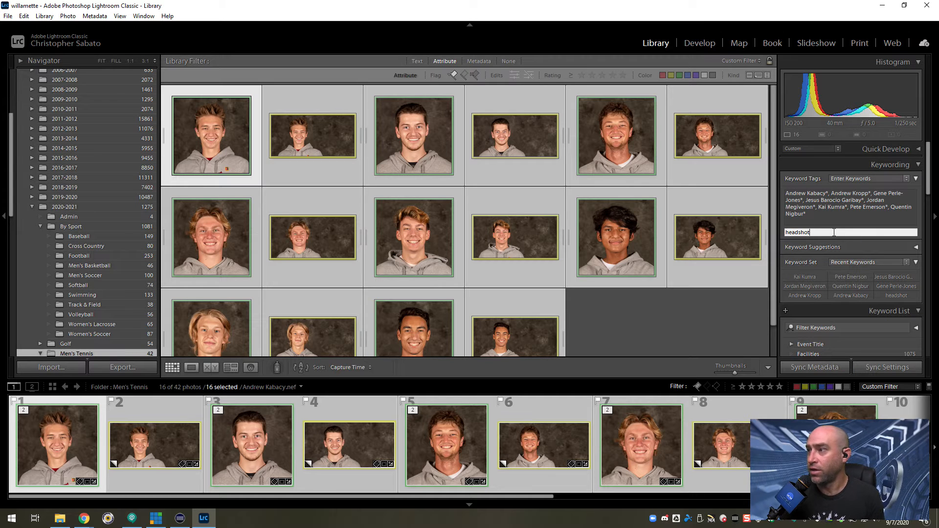
{"action": "type", "text": ", men'"}
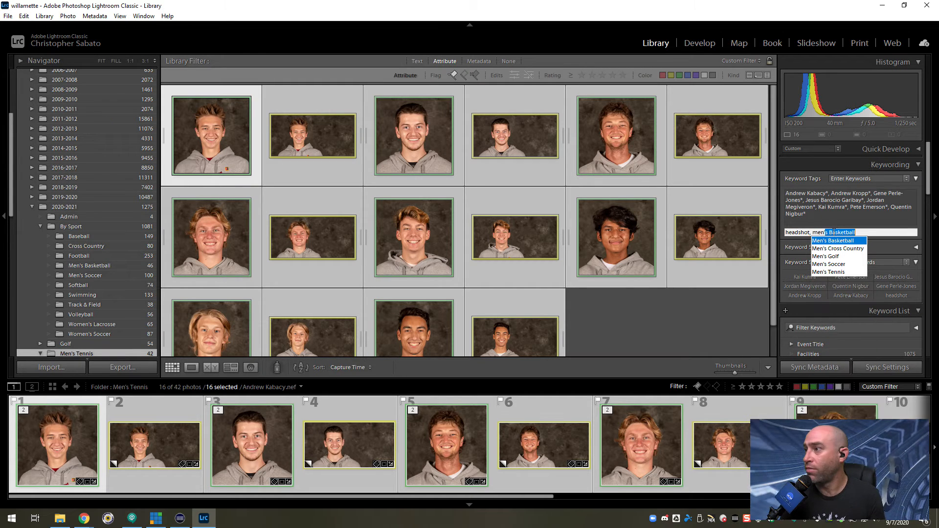
{"action": "type", "text": "s"}
{"action": "key", "text": "Down"}
{"action": "key", "text": "Down"}
{"action": "key", "text": "Down"}
{"action": "key", "text": "Down"}
{"action": "key", "text": "Return"}
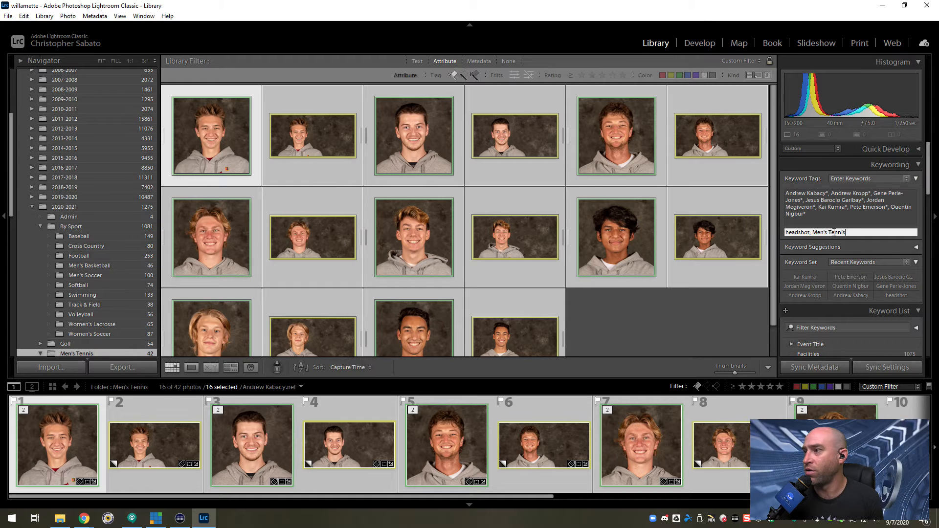
{"action": "key", "text": "Return"}
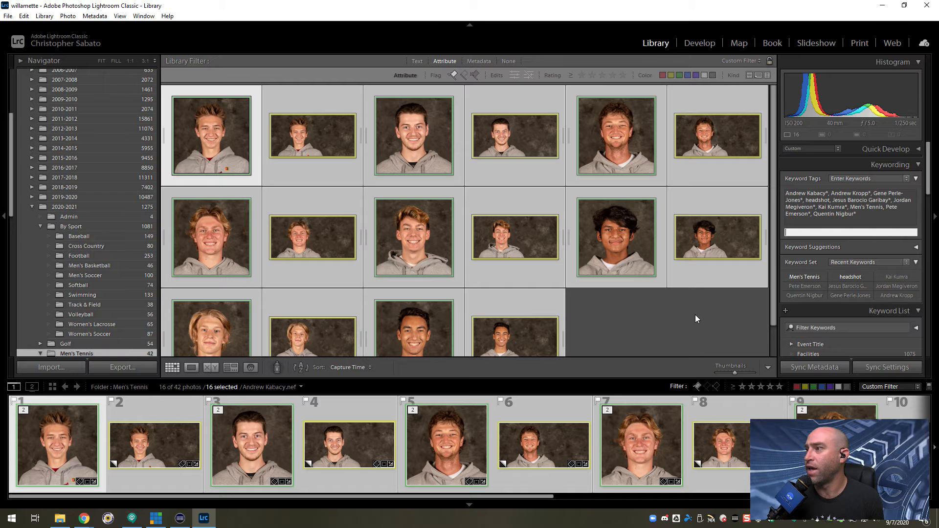
{"action": "left_click", "coordinate": [635, 345]}
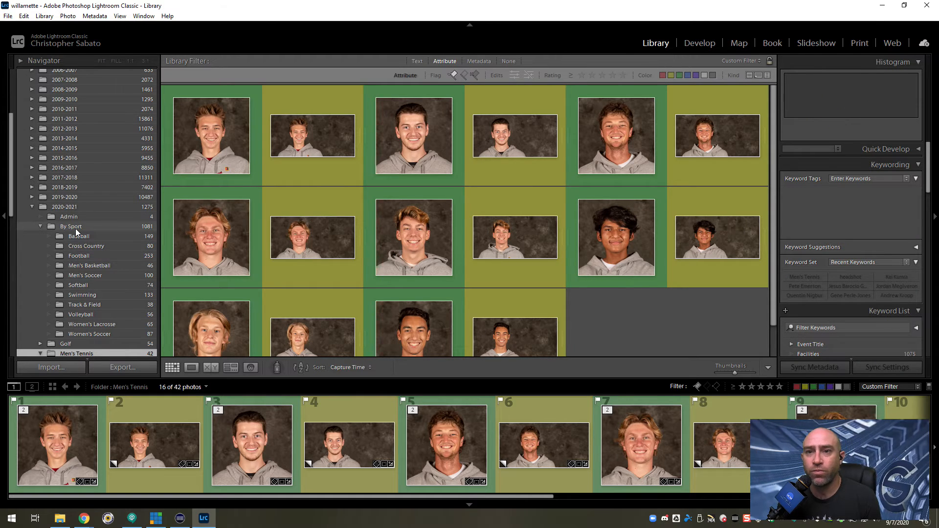
Create a published folder set named Men's Tennis inside the 2020-21 set of the Google Team Drive hard drive publish service.
{"action": "scroll", "coordinate": [77, 232], "scroll_direction": "down", "scroll_amount": 10}
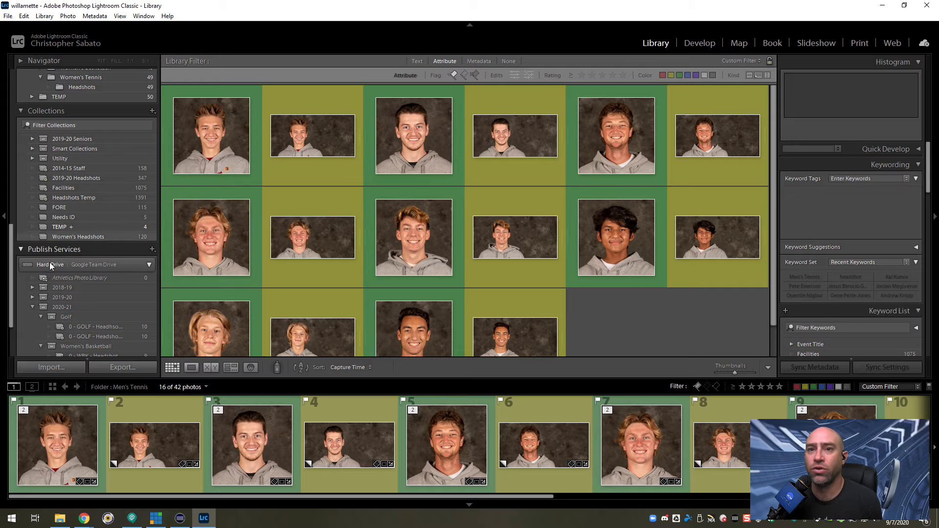
{"action": "scroll", "coordinate": [57, 260], "scroll_direction": "down", "scroll_amount": 4}
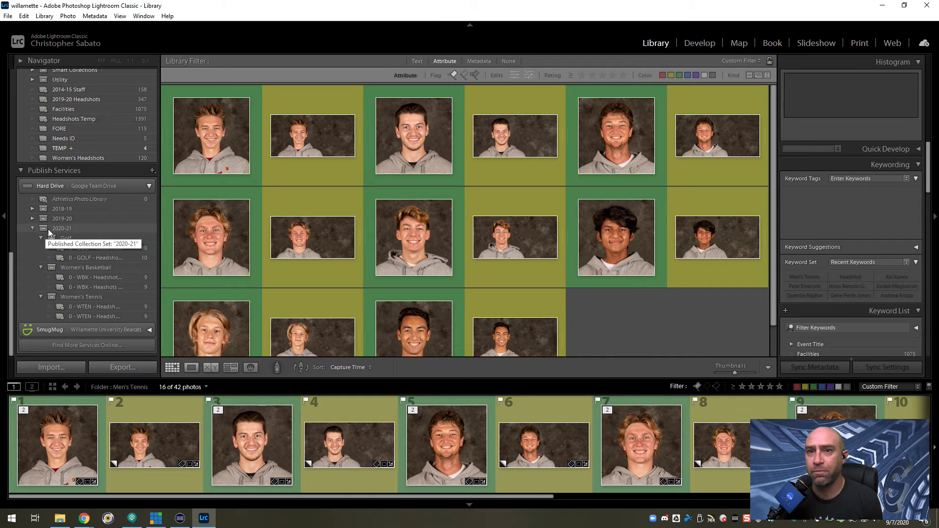
{"action": "right_click", "coordinate": [55, 228]}
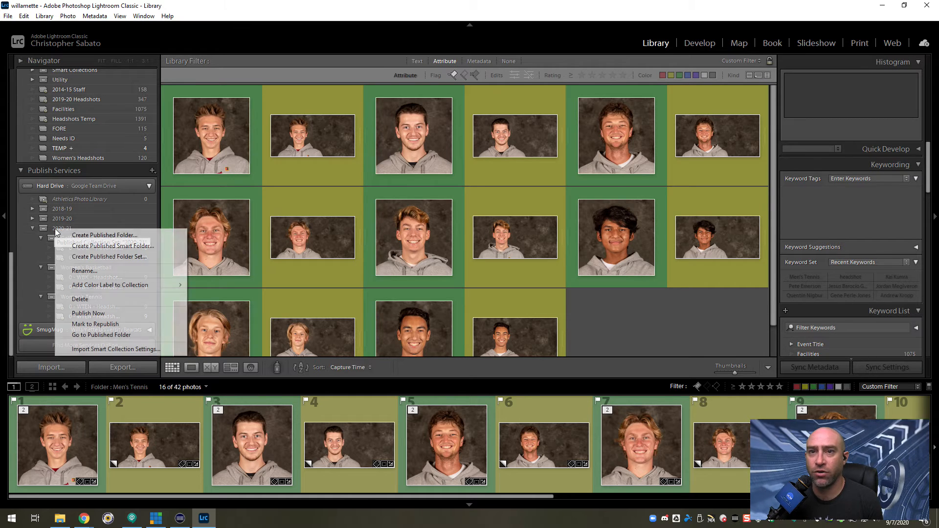
{"action": "left_click", "coordinate": [112, 258]}
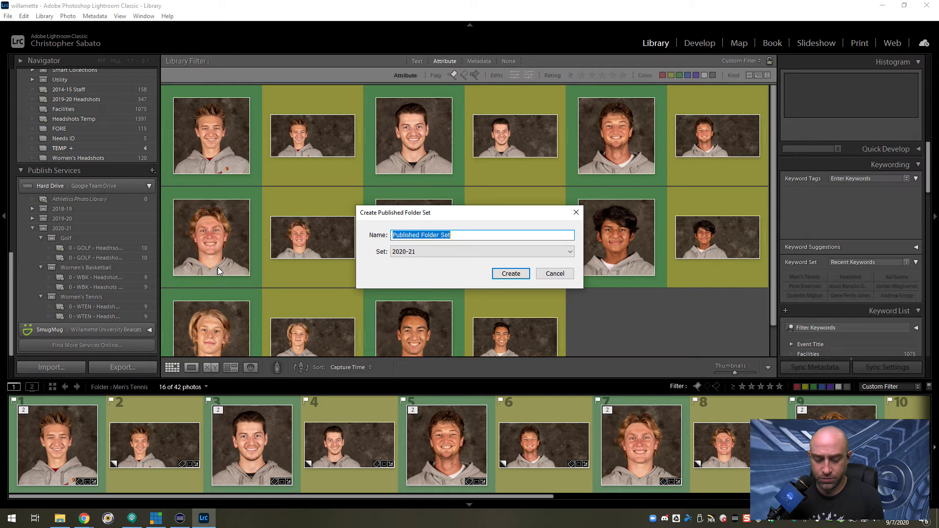
{"action": "type", "text": "Men's Tennis"}
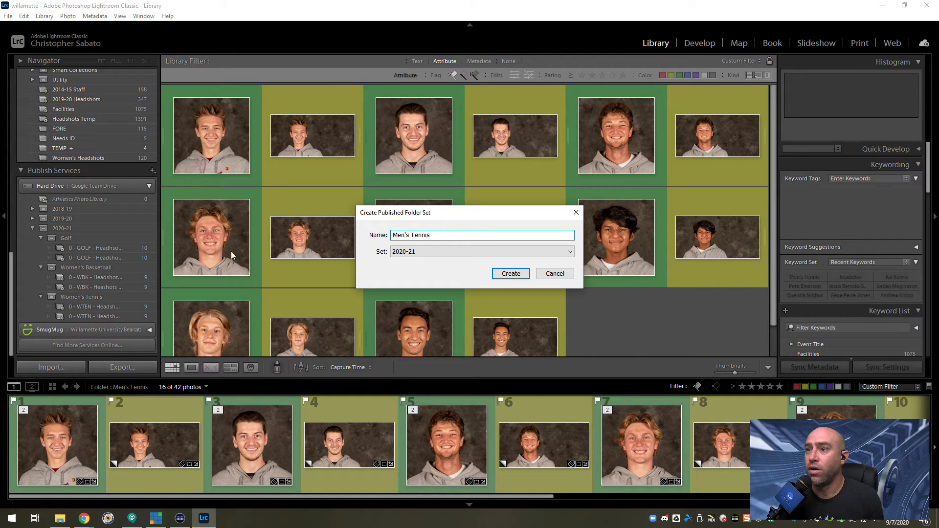
{"action": "left_click", "coordinate": [518, 277]}
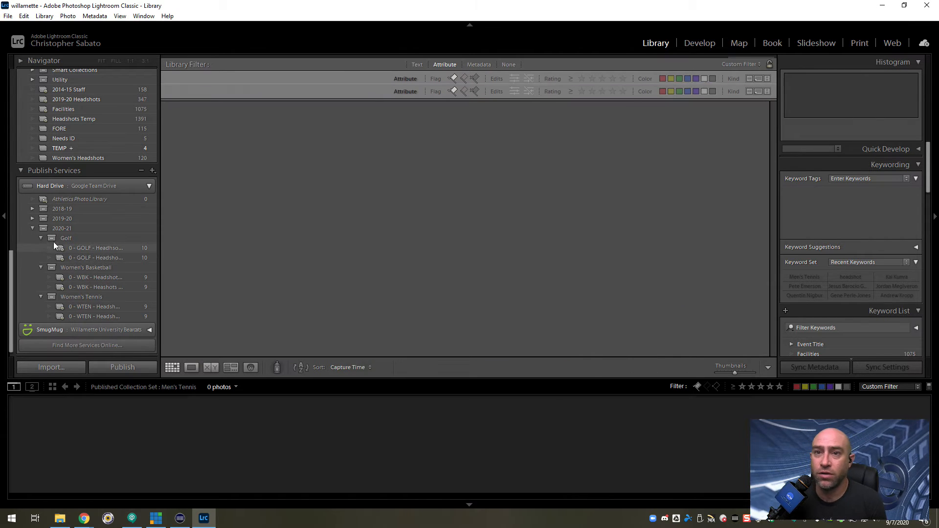
Start a published smart folder in the Men's Tennis set and name it 0 - MTEN - Headshots - Horz.
{"action": "right_click", "coordinate": [84, 267]}
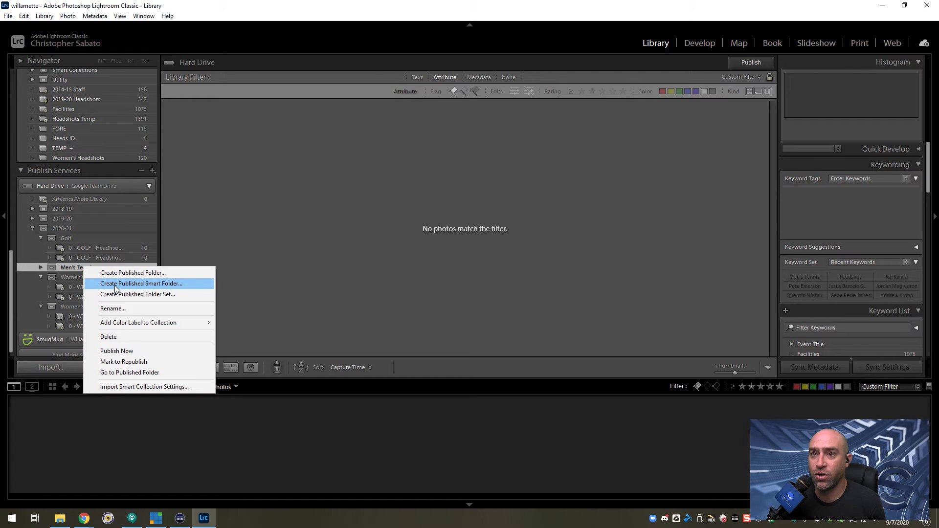
{"action": "left_click", "coordinate": [114, 286]}
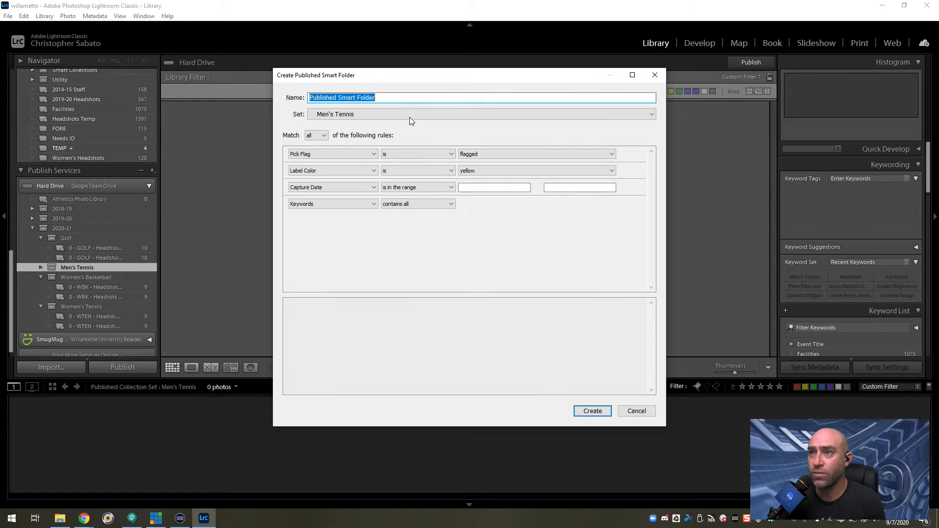
{"action": "type", "text": "0 - MTEN - Headho"}
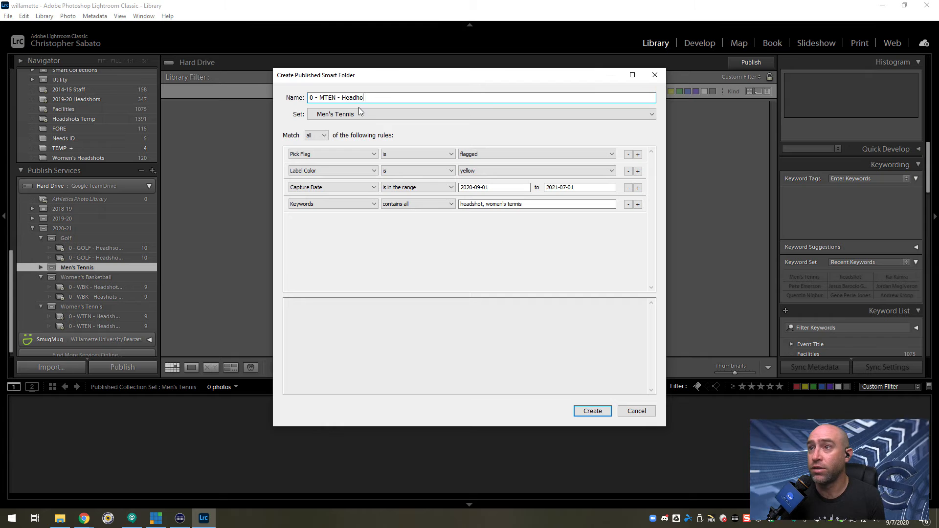
{"action": "type", "text": "tsshots -"}
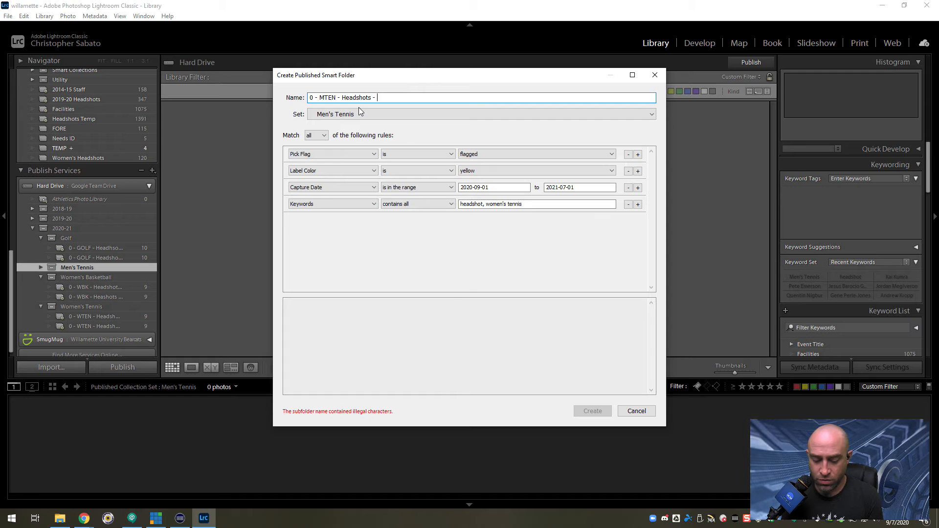
{"action": "type", "text": " Hor"}
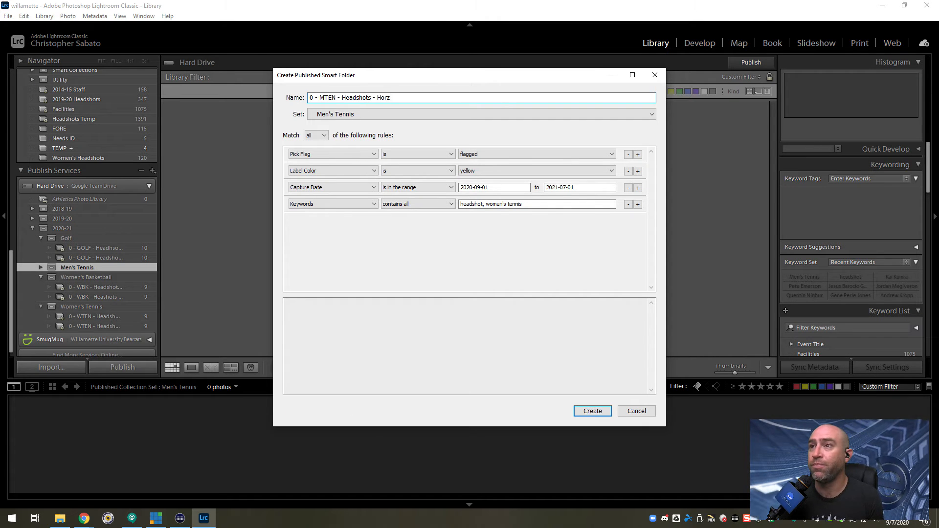
{"action": "type", "text": "z"}
Change the smart folder's Keywords rule to contain all of headshot, men's tennis.
{"action": "left_click", "coordinate": [309, 98]}
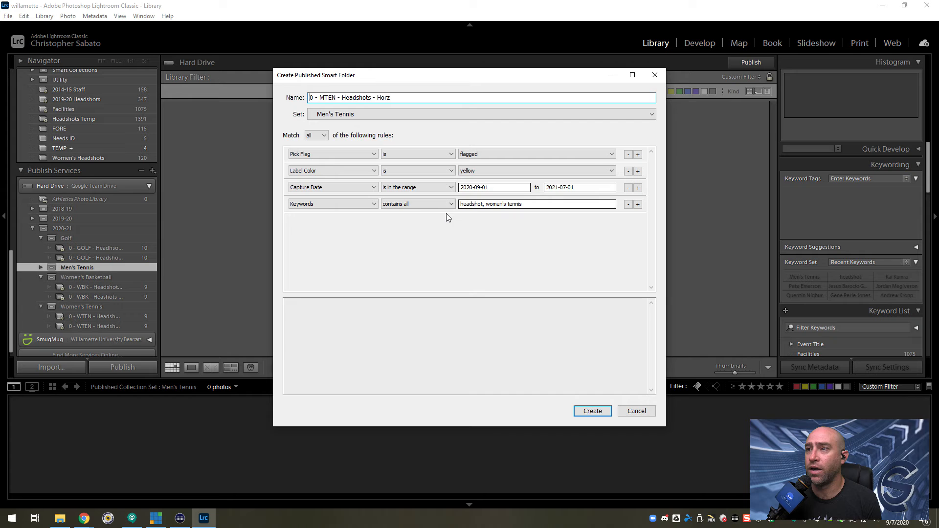
{"action": "left_click", "coordinate": [494, 204]}
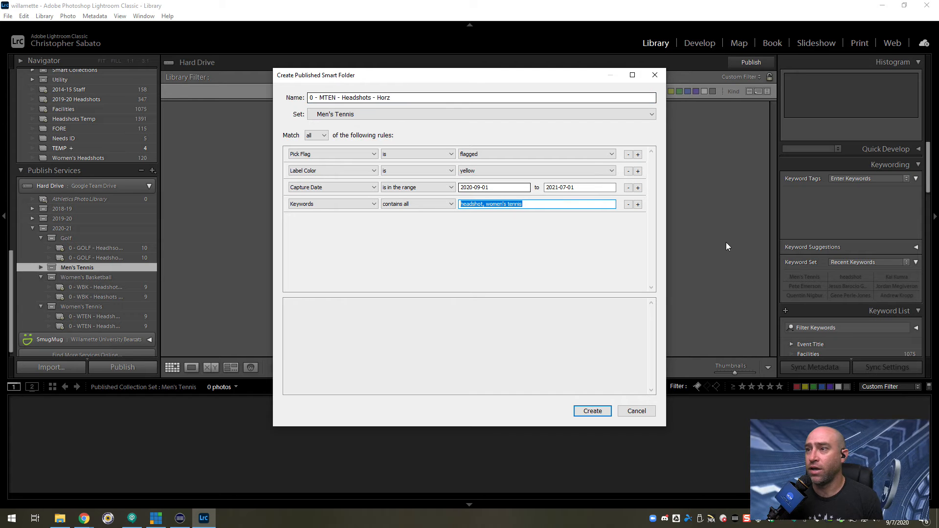
{"action": "left_click", "coordinate": [501, 205]}
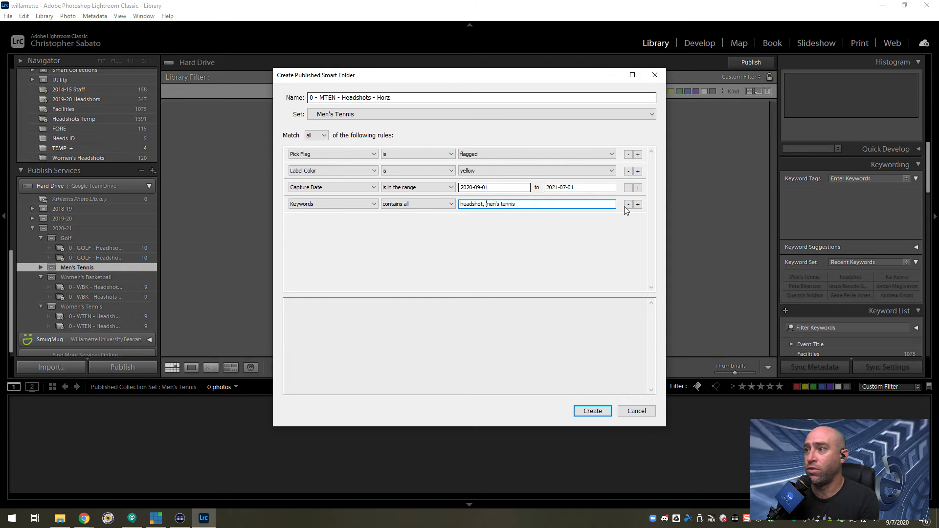
Add a Keywords rule that doesn't contain women to the horizontal headshots smart folder, and create the folder.
{"action": "left_click", "coordinate": [638, 204]}
{"action": "left_click", "coordinate": [315, 221]}
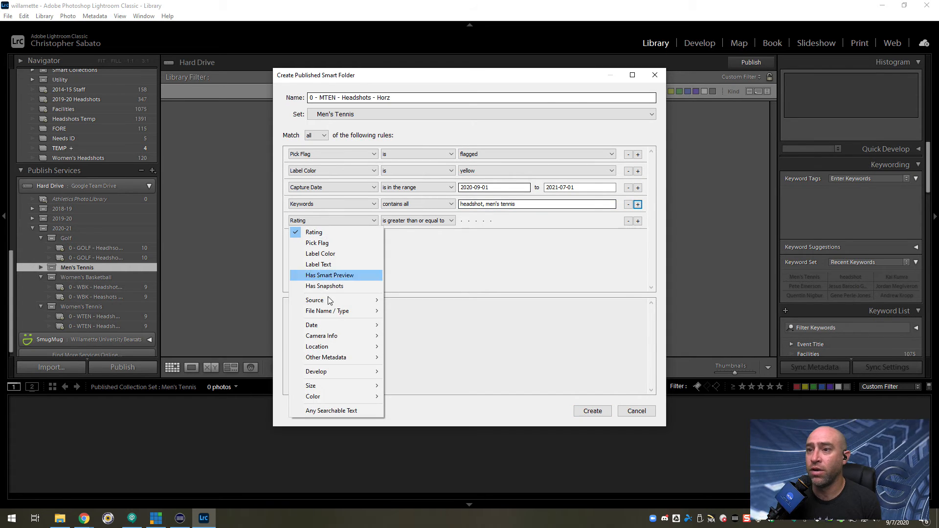
{"action": "mouse_move", "coordinate": [343, 357]}
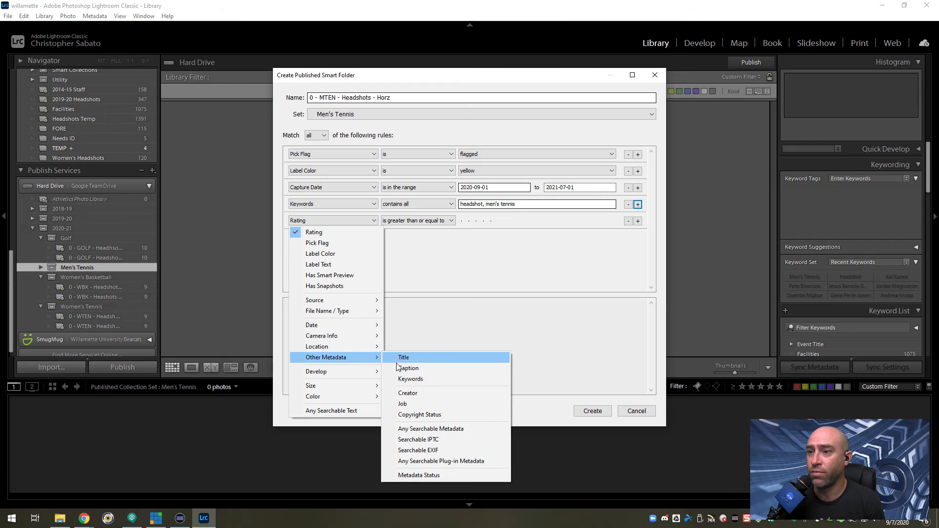
{"action": "left_click", "coordinate": [413, 380]}
{"action": "left_click", "coordinate": [408, 222]}
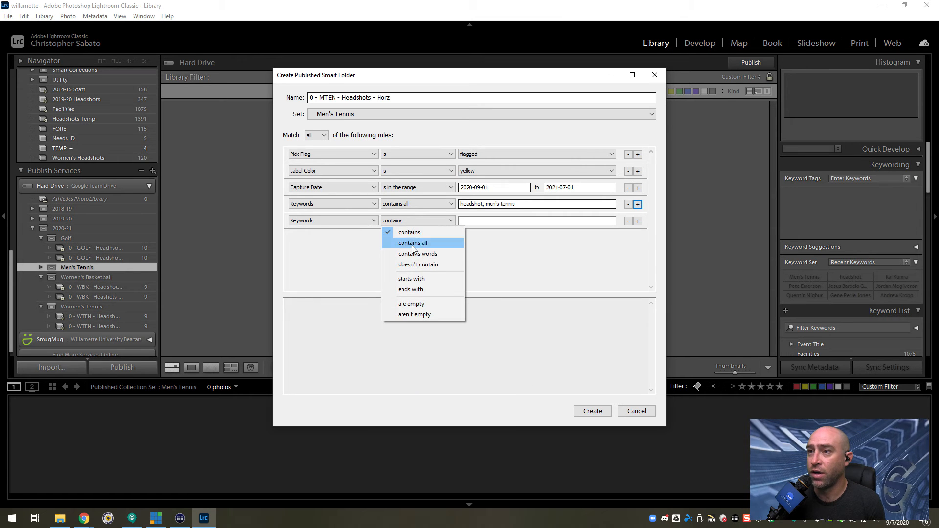
{"action": "left_click", "coordinate": [418, 264]}
{"action": "left_click", "coordinate": [472, 220]}
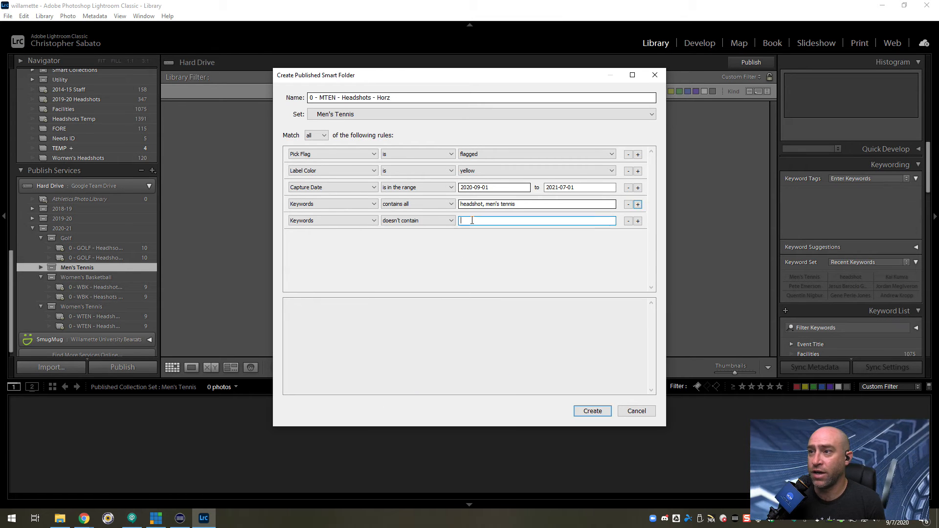
{"action": "type", "text": "women'"}
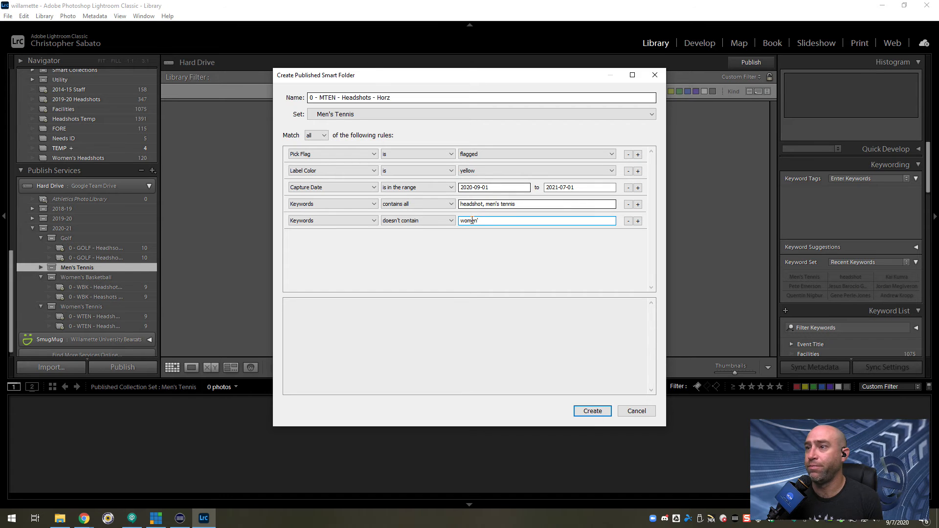
{"action": "left_click", "coordinate": [591, 411]}
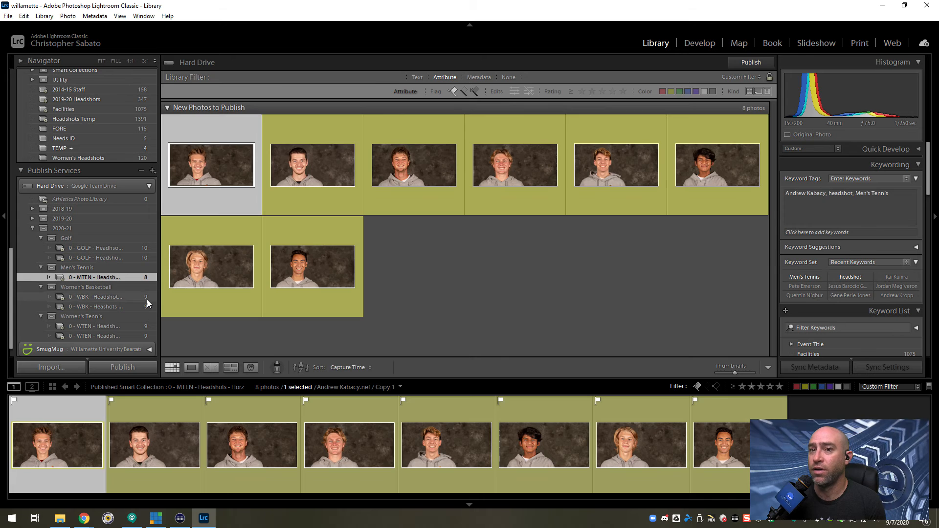
Start a second published smart folder in the Men's Tennis set and name it 0 - MTEN - Headshots - Square.
{"action": "right_click", "coordinate": [84, 276]}
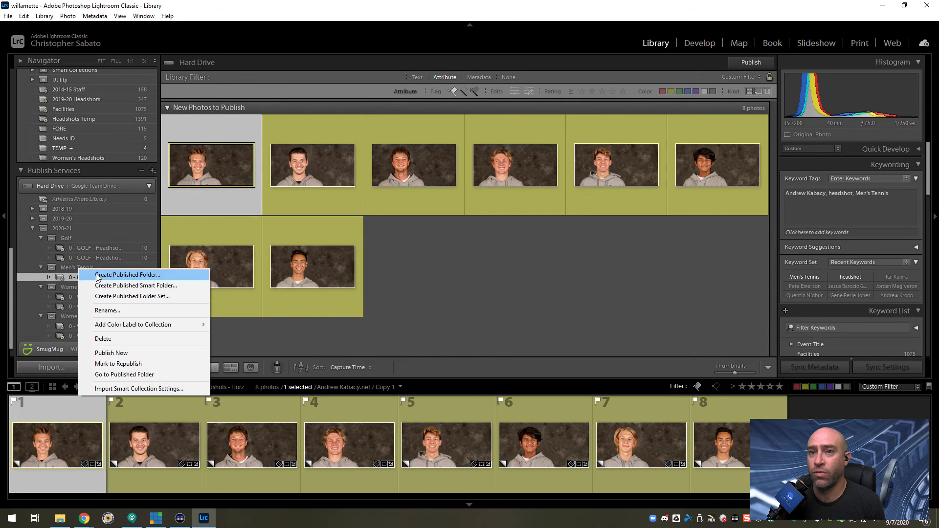
{"action": "left_click", "coordinate": [120, 287]}
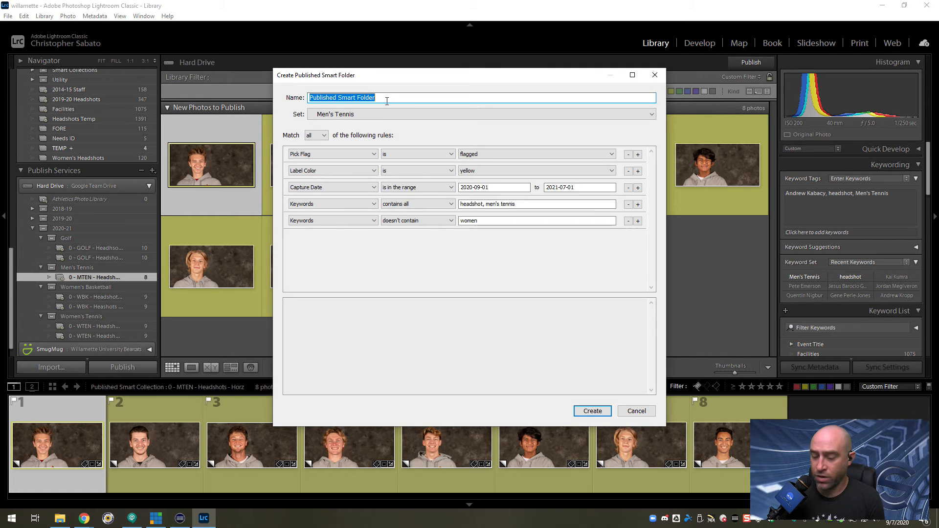
{"action": "type", "text": "0 - "}
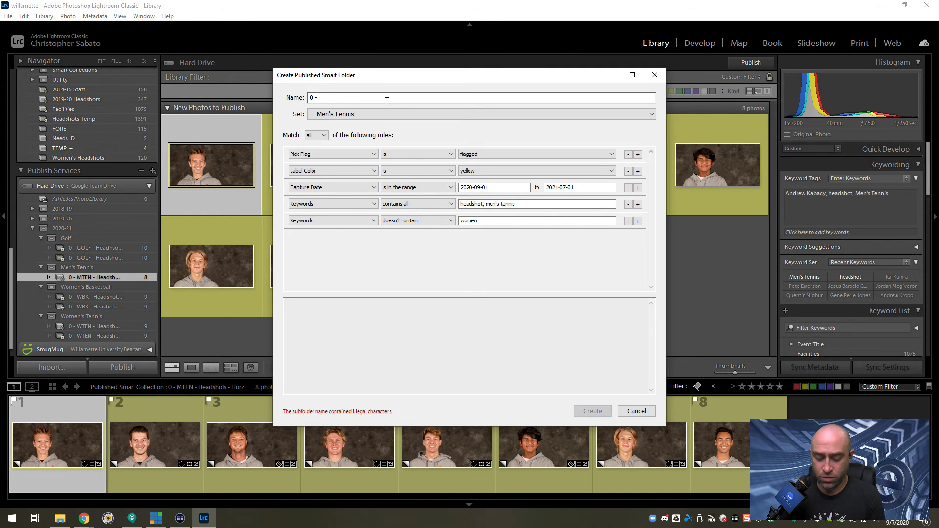
{"action": "type", "text": "MTEN "}
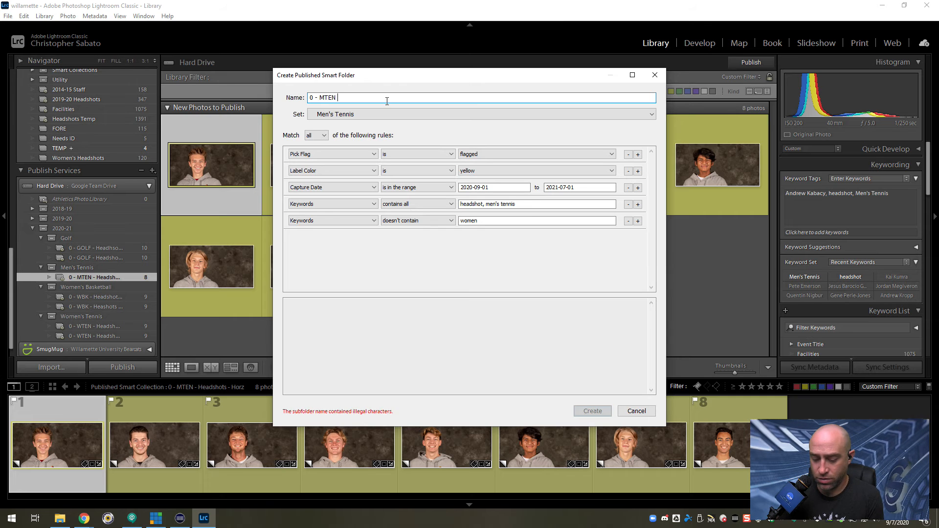
{"action": "type", "text": "- Headshot"}
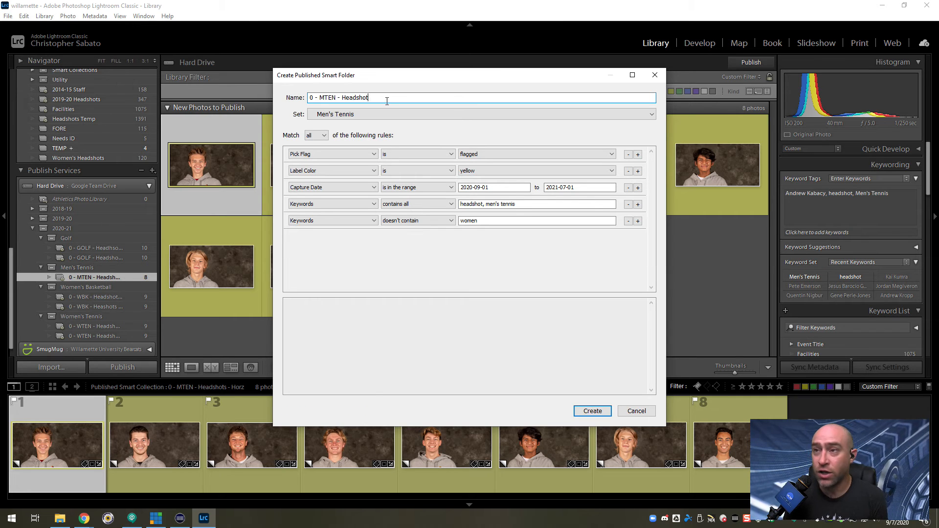
{"action": "type", "text": "s - "}
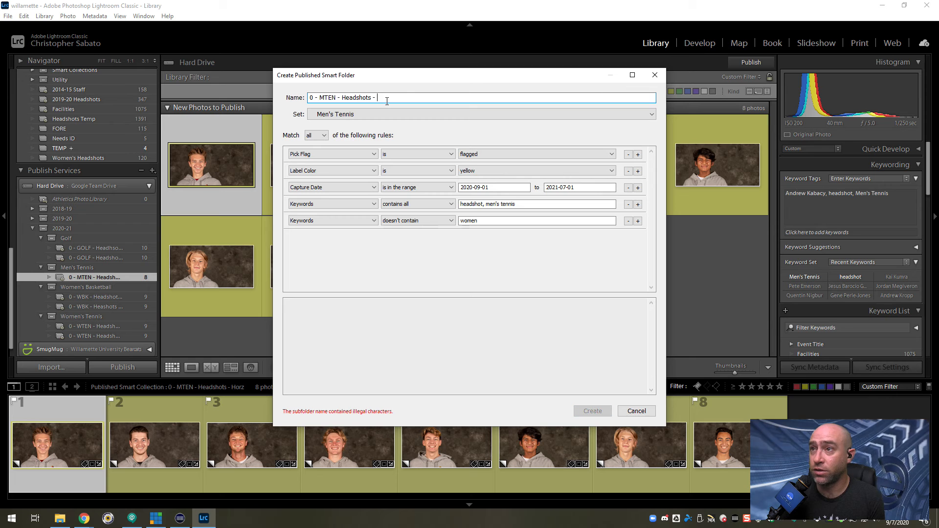
{"action": "type", "text": "Square"}
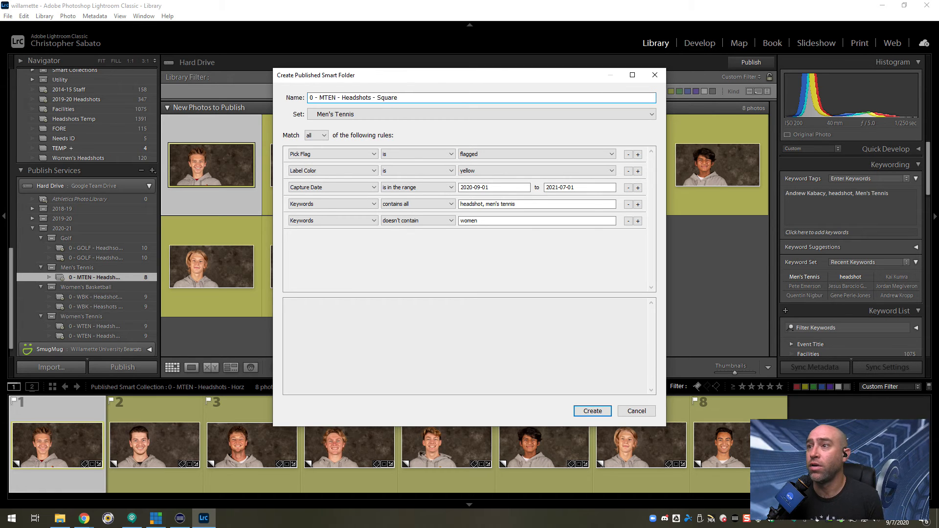
Set the Square smart folder's Label Color rule to green and create the folder.
{"action": "left_click", "coordinate": [473, 171]}
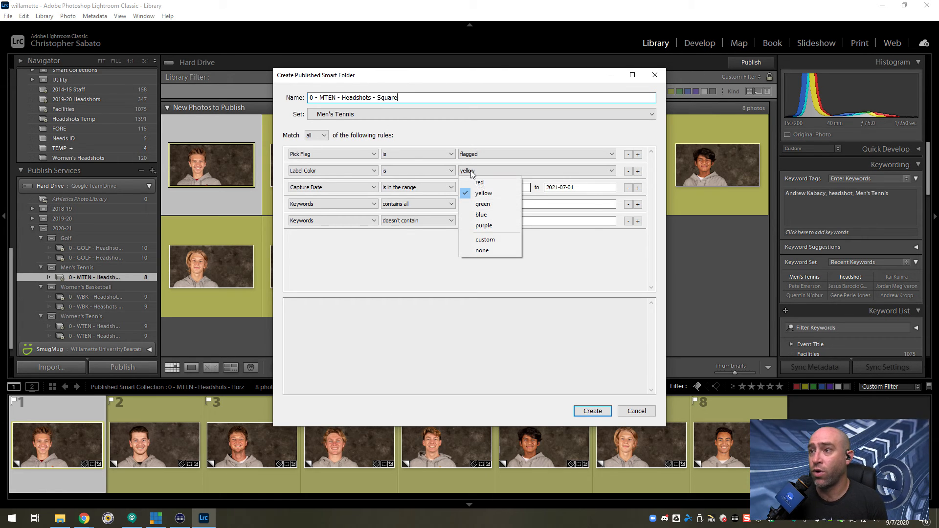
{"action": "left_click", "coordinate": [483, 206]}
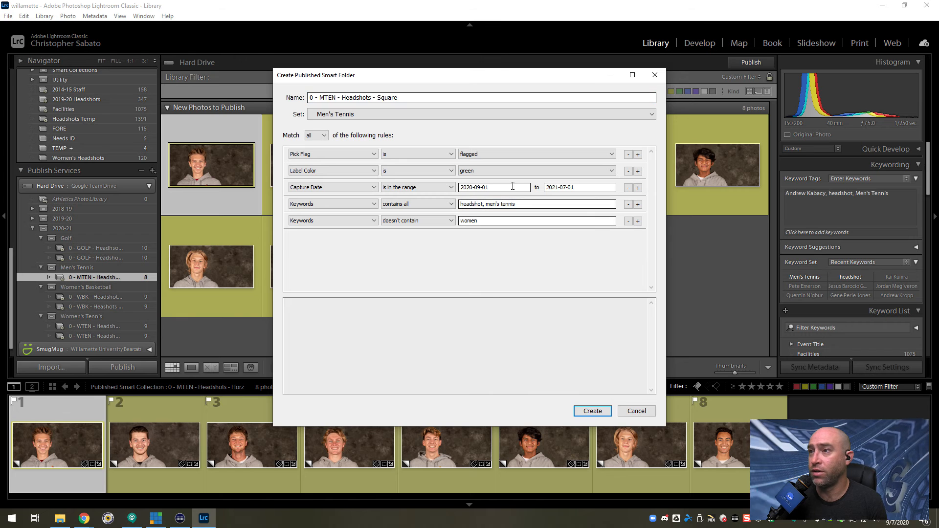
{"action": "left_click", "coordinate": [592, 411]}
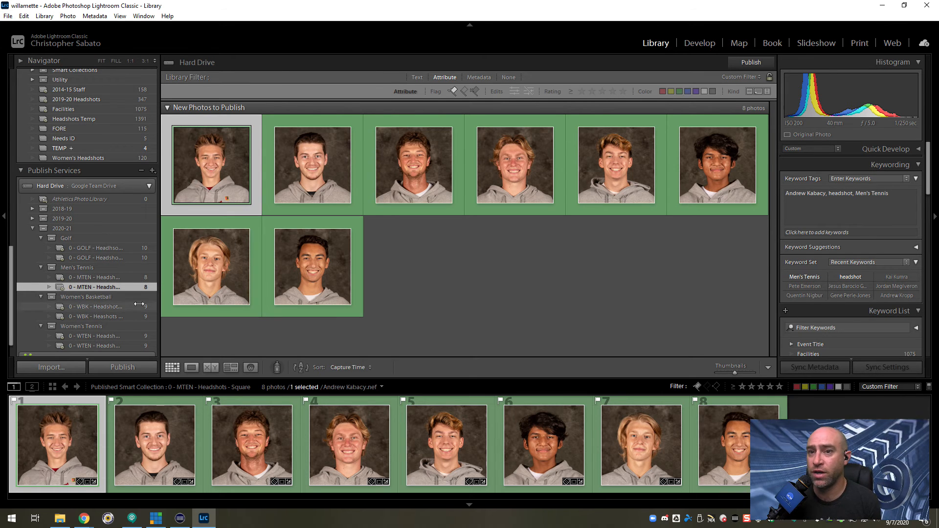
Publish the Square and Horz Men's Tennis smart folders, and check the Google Drive upload activity.
{"action": "left_click", "coordinate": [748, 63]}
{"action": "left_click", "coordinate": [101, 278]}
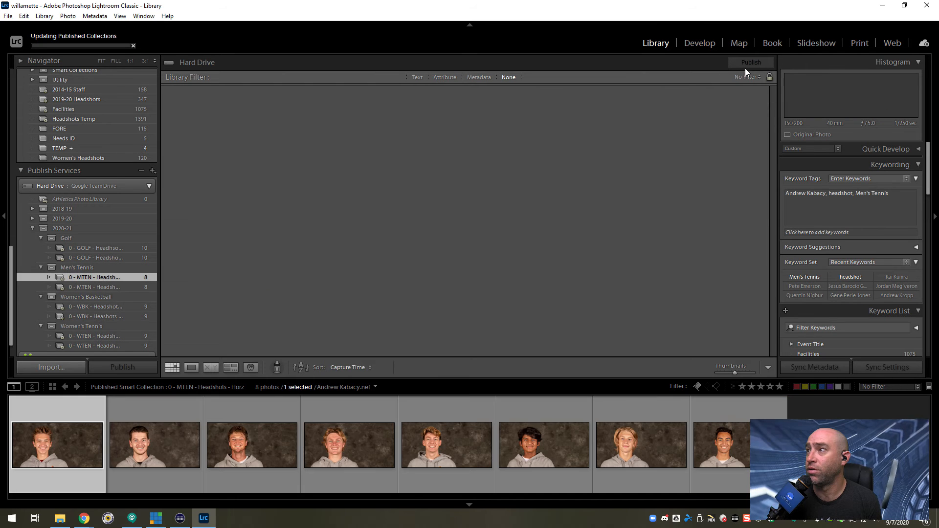
{"action": "left_click", "coordinate": [748, 65]}
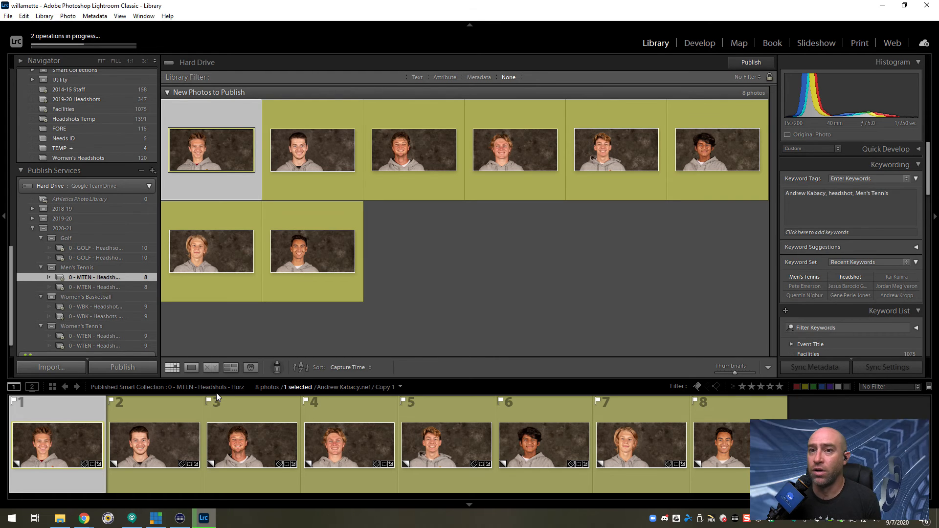
{"action": "left_click", "coordinate": [677, 520]}
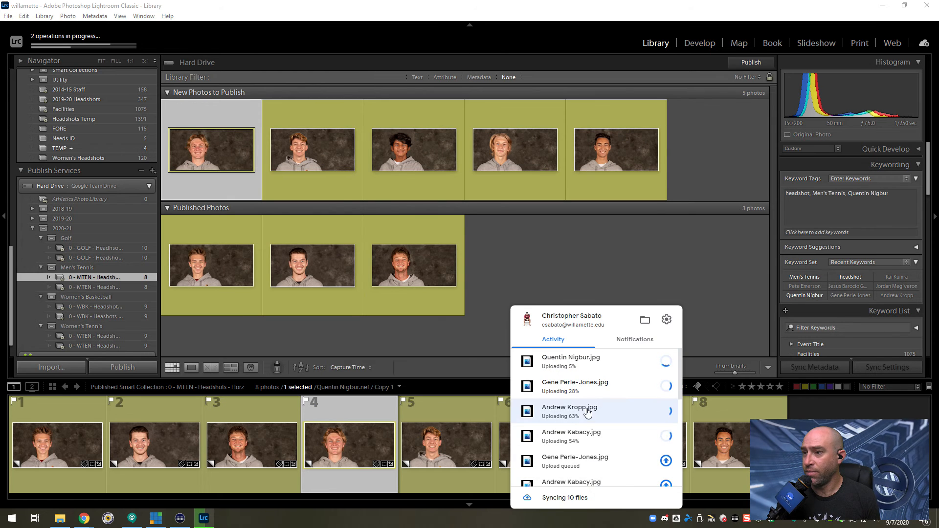
{"action": "left_click", "coordinate": [512, 275]}
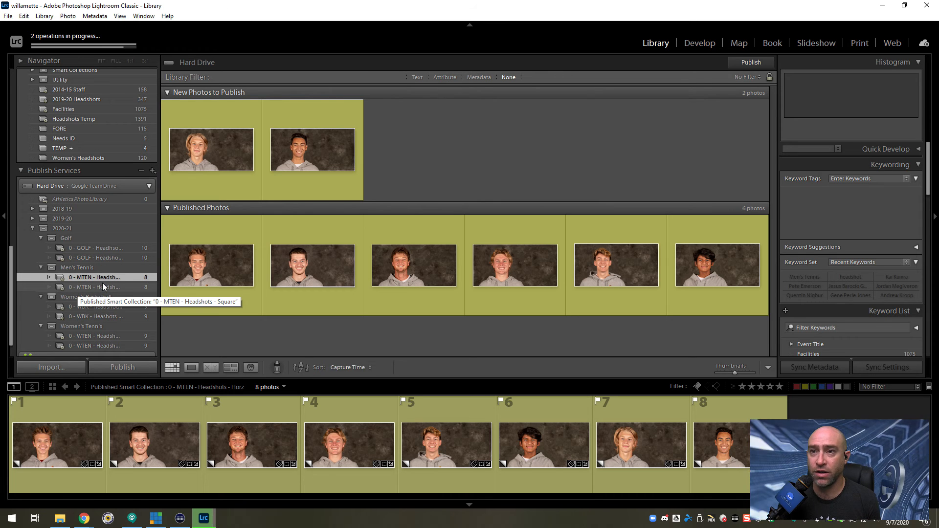
Export all photos in the Men's Tennis Square smart folder with the Headshots user preset.
{"action": "left_click", "coordinate": [101, 287]}
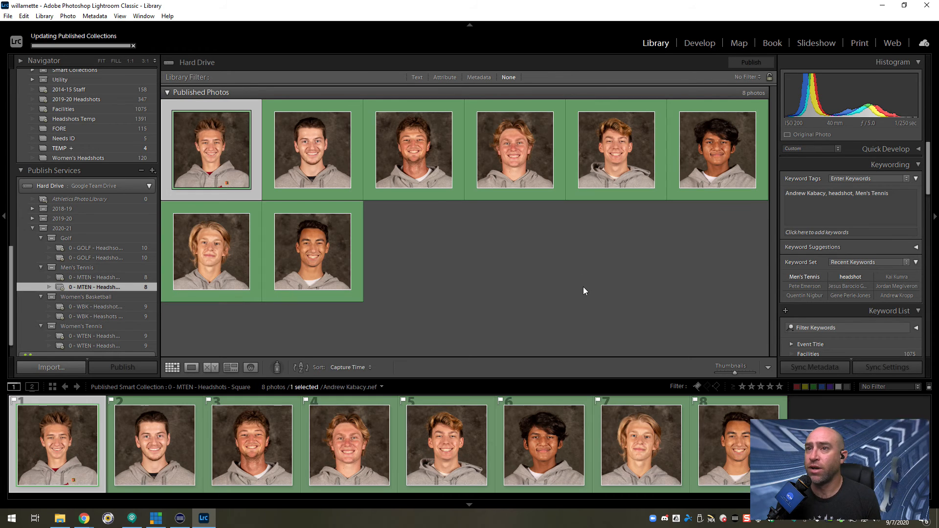
{"action": "left_click", "coordinate": [584, 291]}
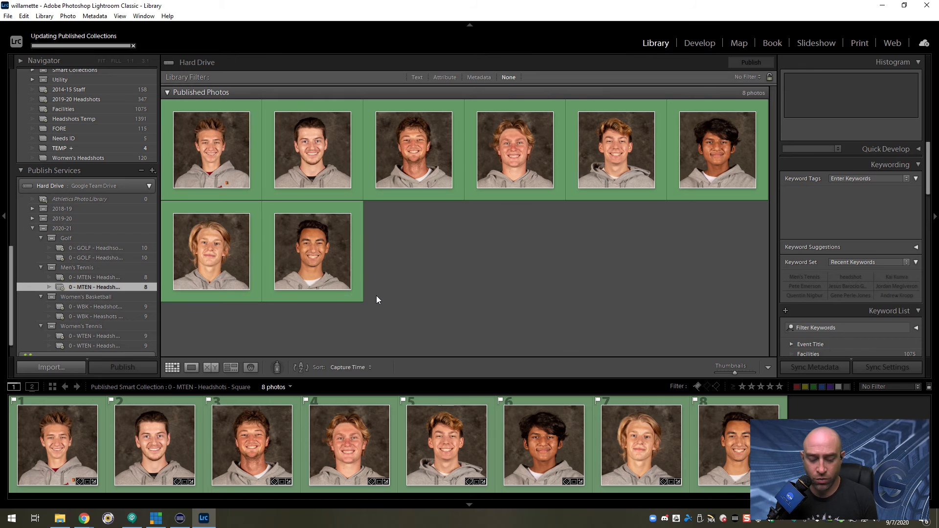
{"action": "key", "text": "ctrl+a"}
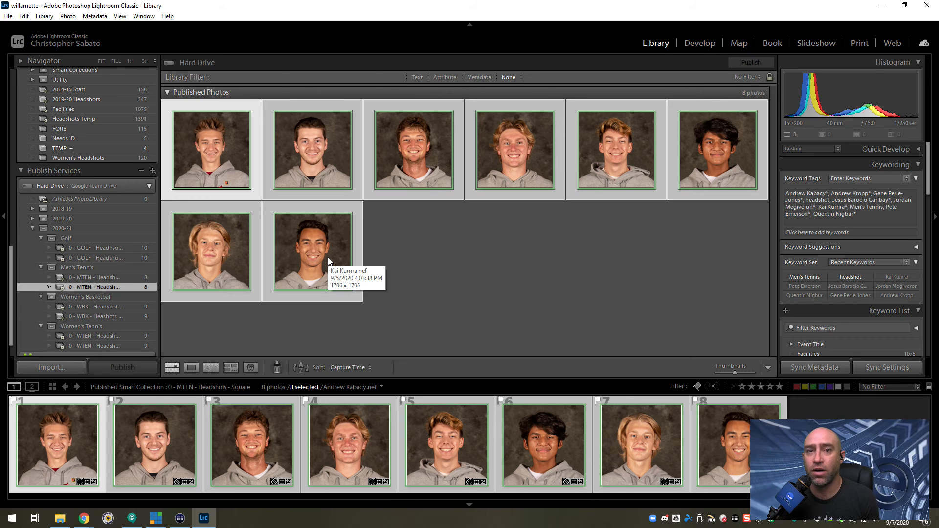
{"action": "right_click", "coordinate": [315, 234]}
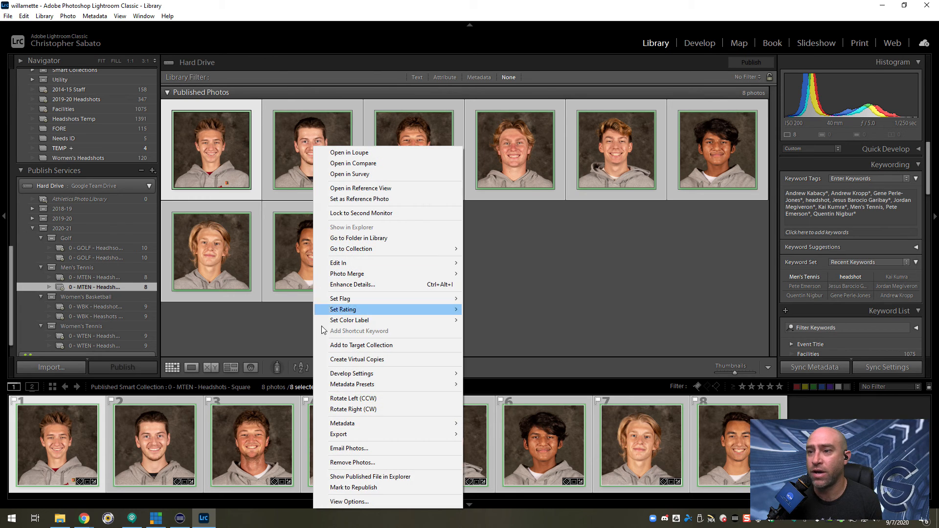
{"action": "mouse_move", "coordinate": [338, 435]}
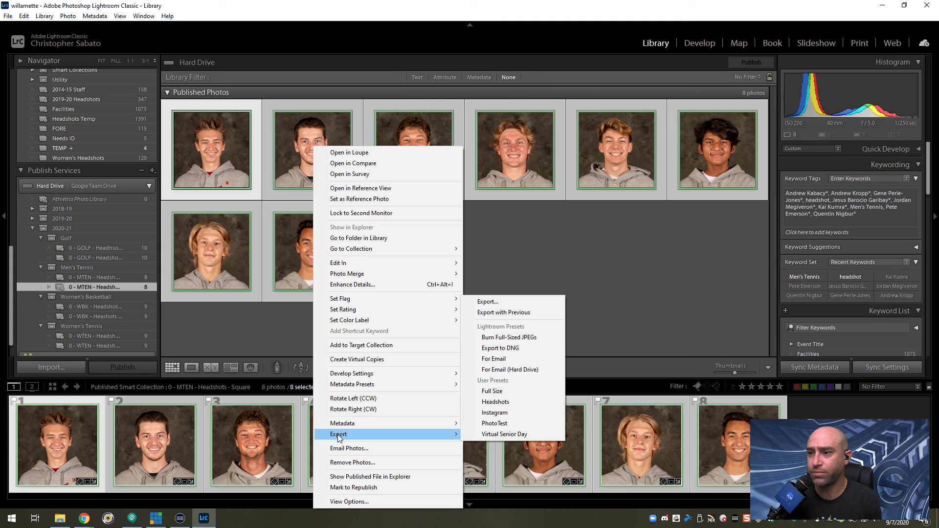
{"action": "left_click", "coordinate": [505, 406]}
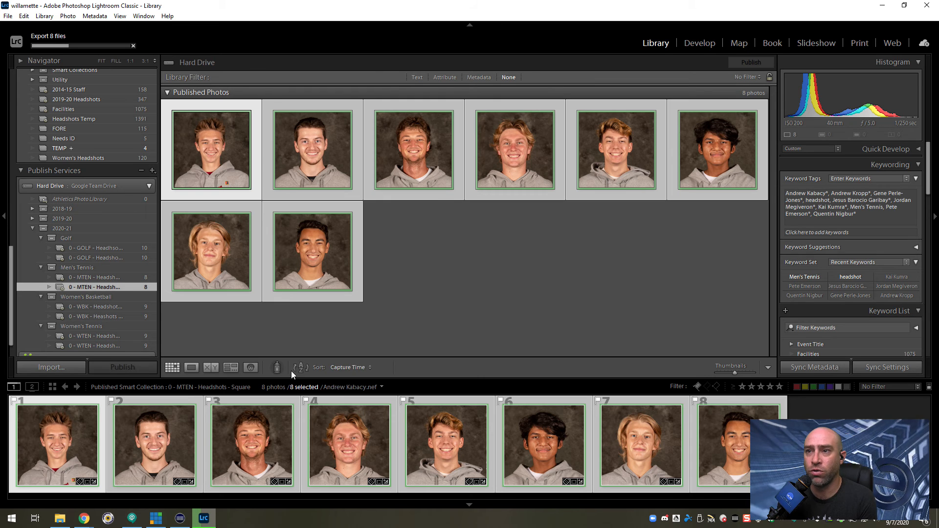
Switch to File Explorer and bring up the exported files in the Desktop Headshots folder.
{"action": "left_click", "coordinate": [60, 519]}
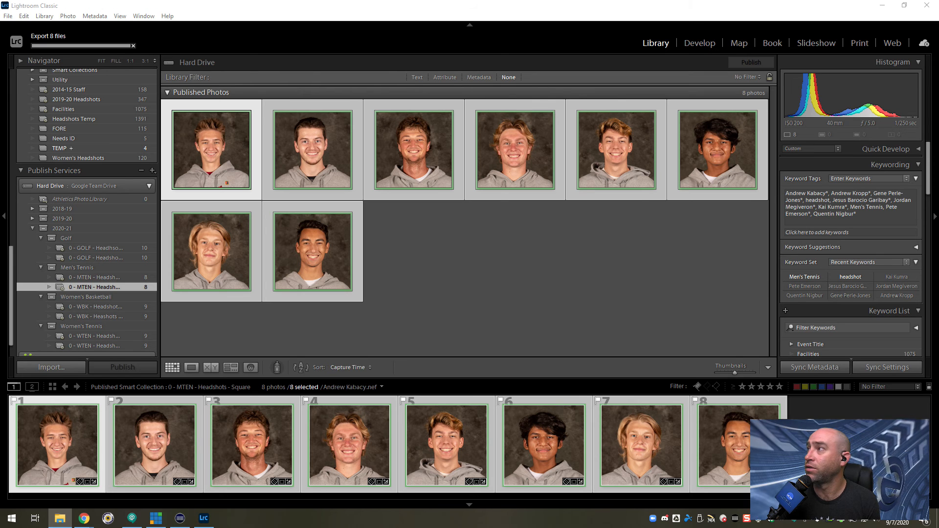
{"action": "left_click_drag", "start_coordinate": [938, 335], "coordinate": [326, 132]}
{"action": "left_click", "coordinate": [389, 261]}
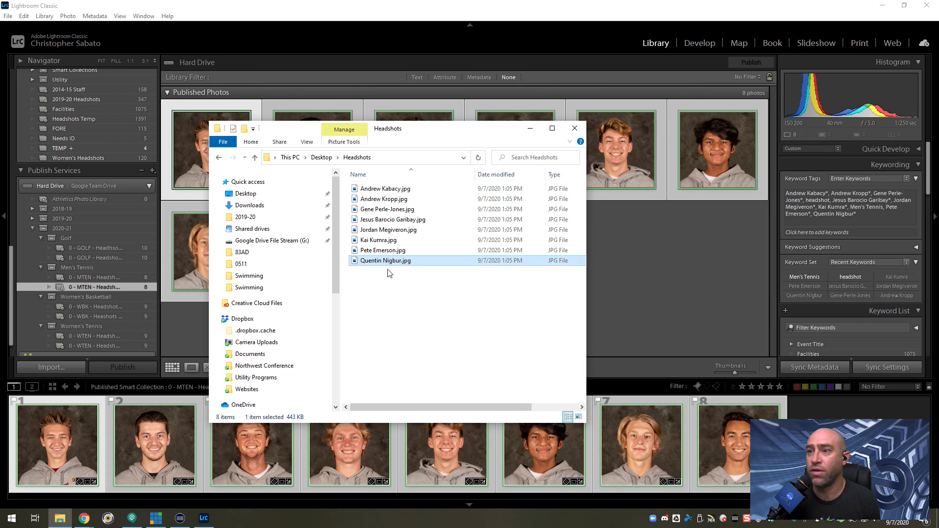
{"action": "mouse_move", "coordinate": [387, 265]}
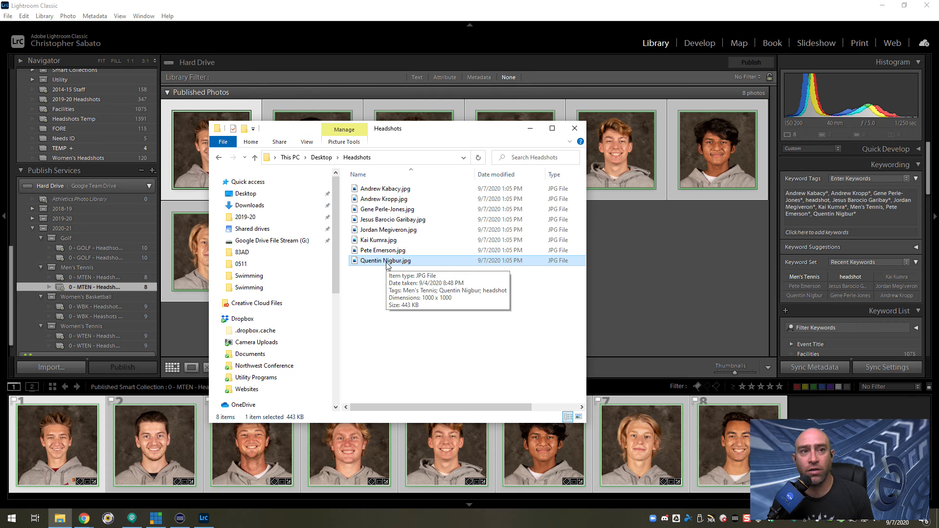
{"action": "left_click", "coordinate": [390, 325]}
Switch to the PrestoSports window in Chrome and restore it to a smaller size beside the Headshots folder.
{"action": "left_click", "coordinate": [84, 519]}
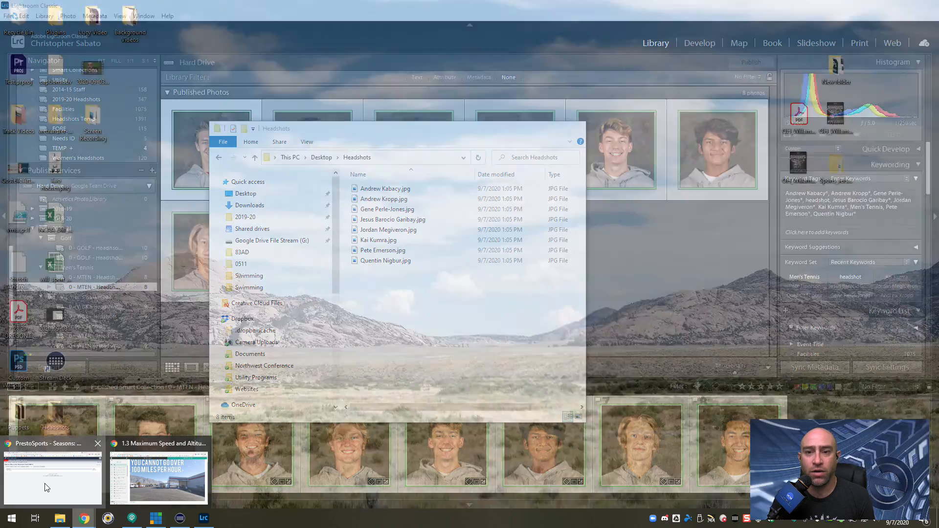
{"action": "left_click", "coordinate": [45, 485]}
{"action": "left_click_drag", "start_coordinate": [0, 76], "coordinate": [687, 52]}
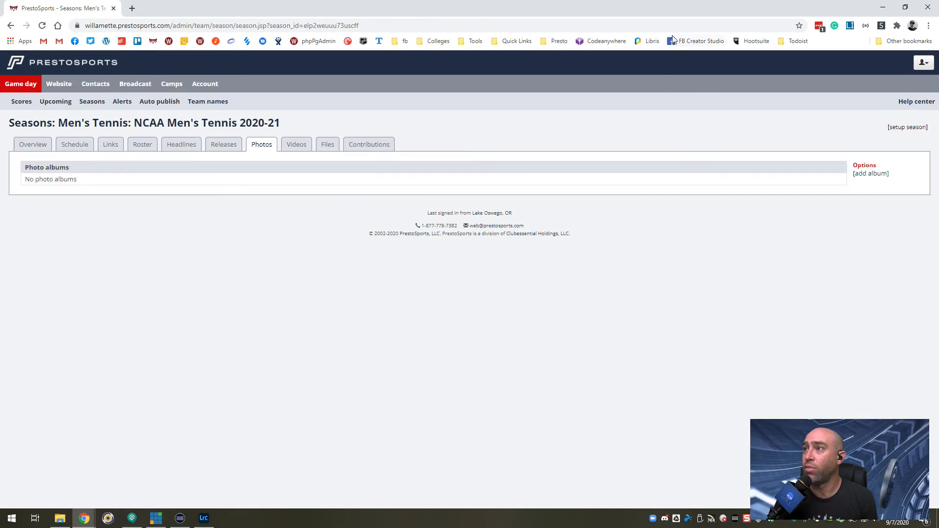
{"action": "double_click", "coordinate": [650, 14]}
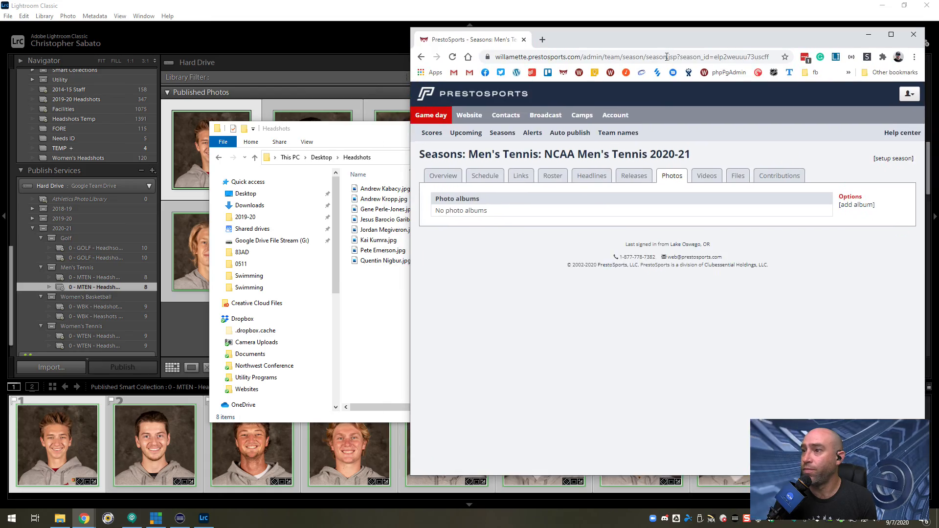
Add a photo album named Headhshots to the Men's Tennis 2020-21 season and upload all the exported headshots to it.
{"action": "left_click", "coordinate": [856, 205]}
{"action": "left_click", "coordinate": [567, 205]}
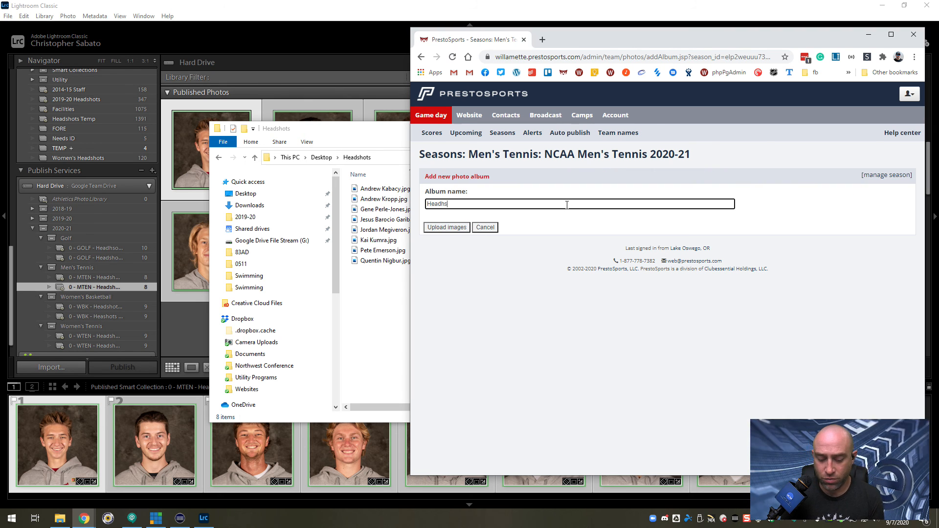
{"action": "type", "text": "Headhshots"}
{"action": "key", "text": "Return"}
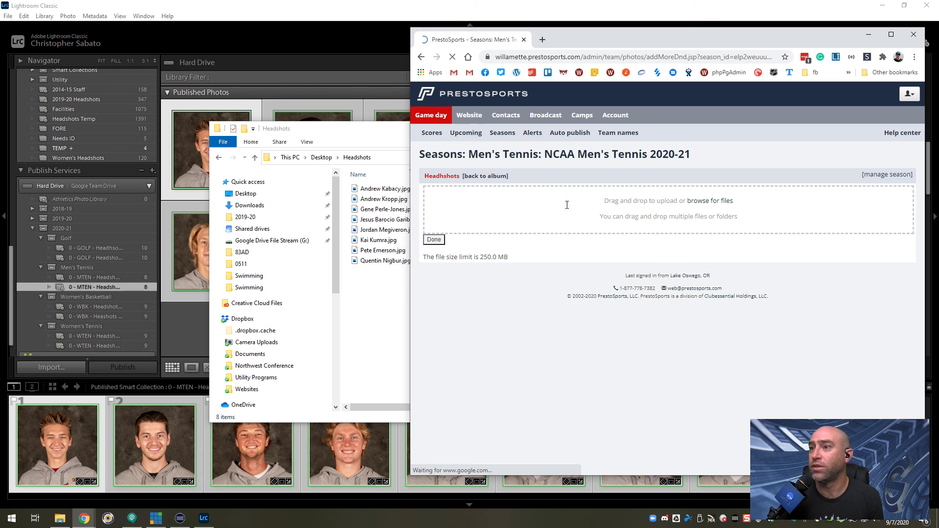
{"action": "left_click_drag", "start_coordinate": [372, 288], "coordinate": [651, 210]}
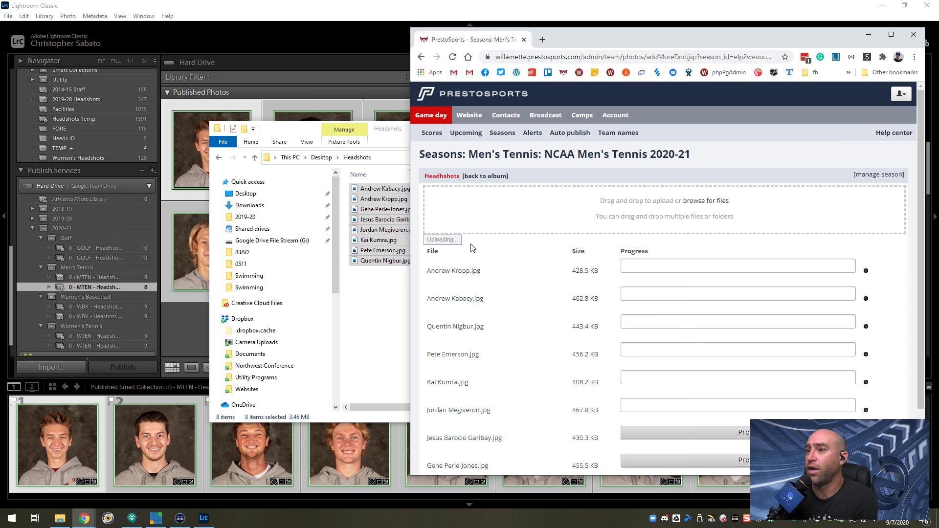